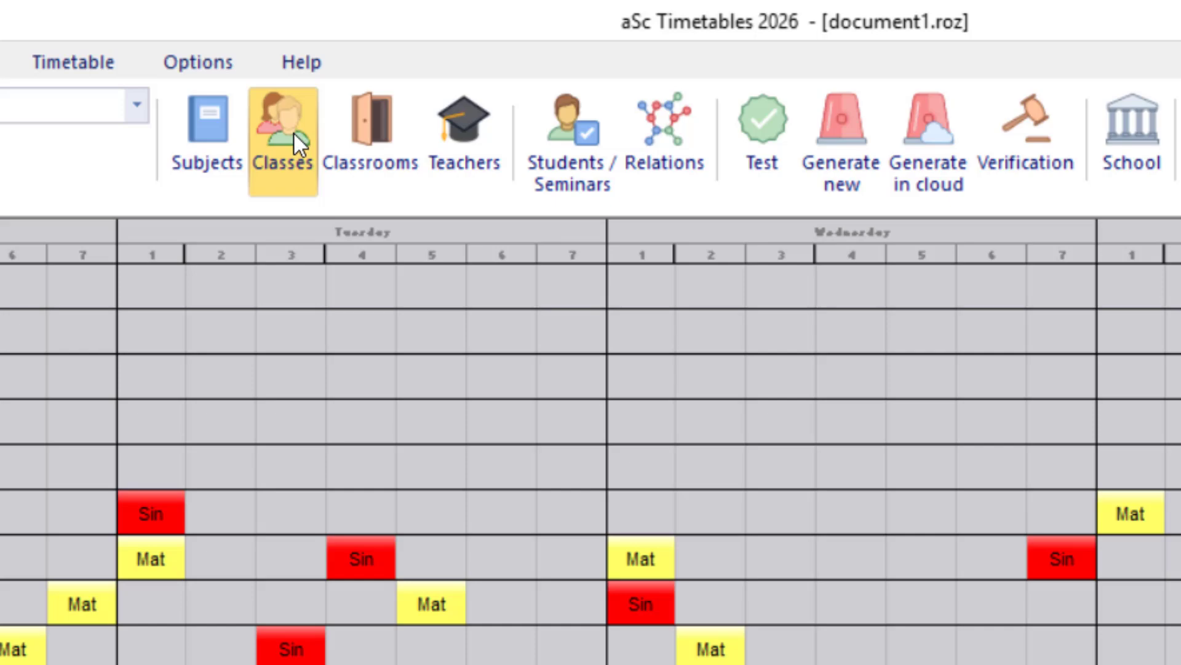
Add the classes Grade 10 A and Grade 10 C to the class list.
{"action": "left_click", "coordinate": [293, 132]}
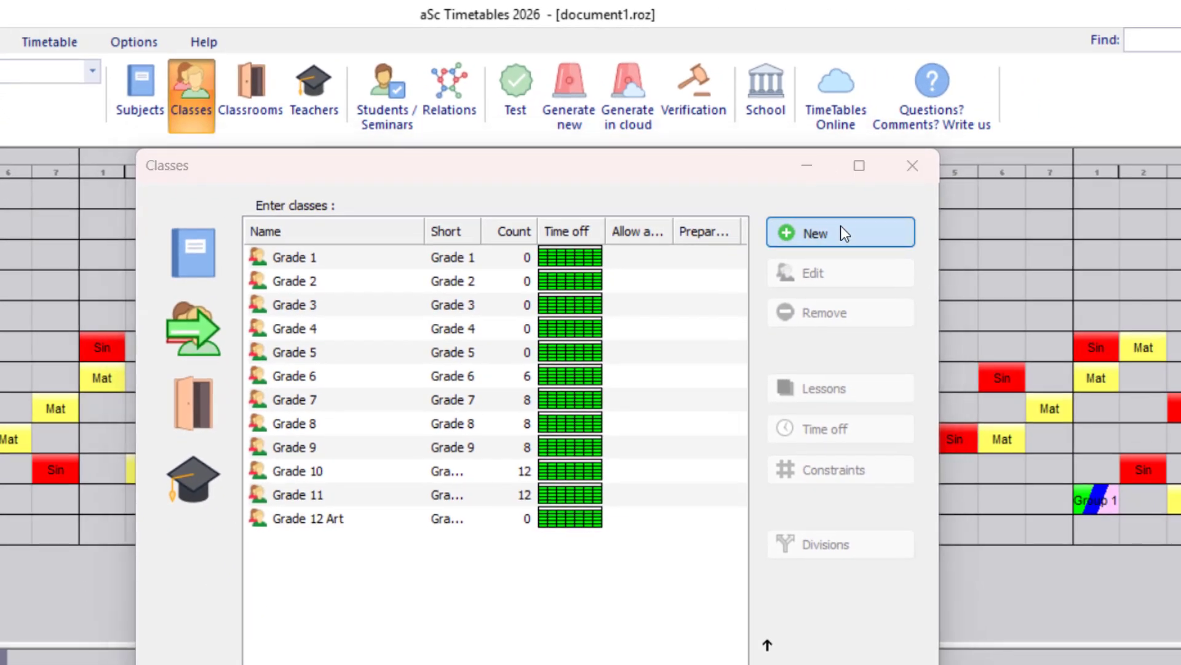
{"action": "left_click", "coordinate": [1169, 343]}
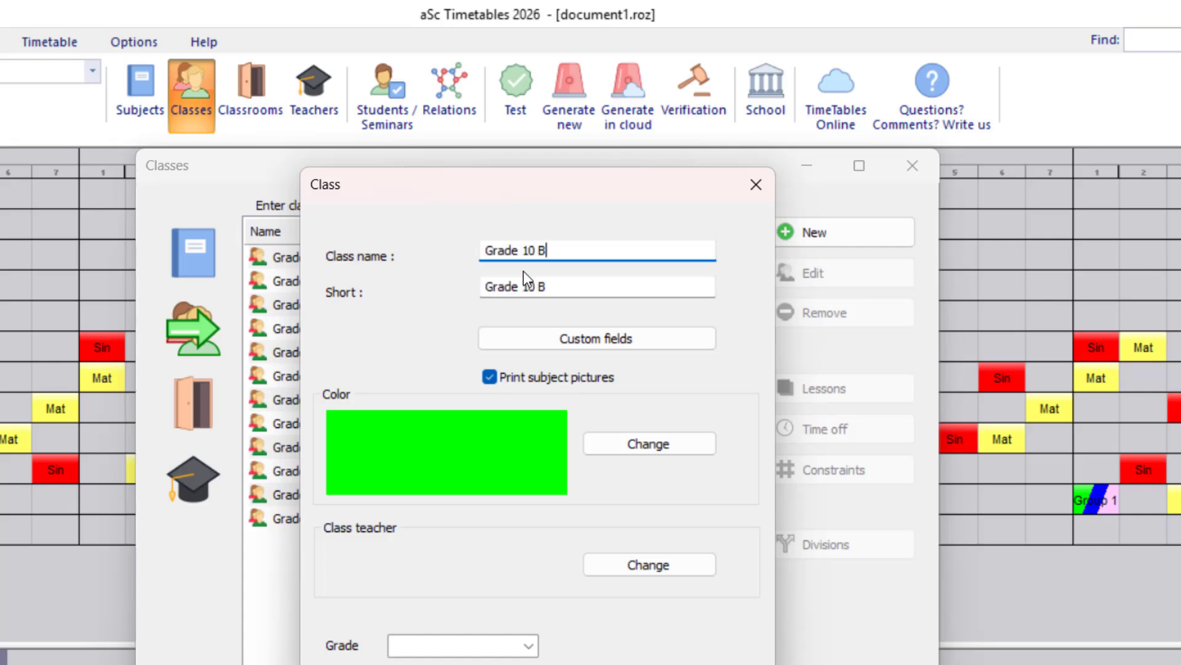
{"action": "type", "text": "Grade 10 B"}
{"action": "key", "text": "BackSpace"}
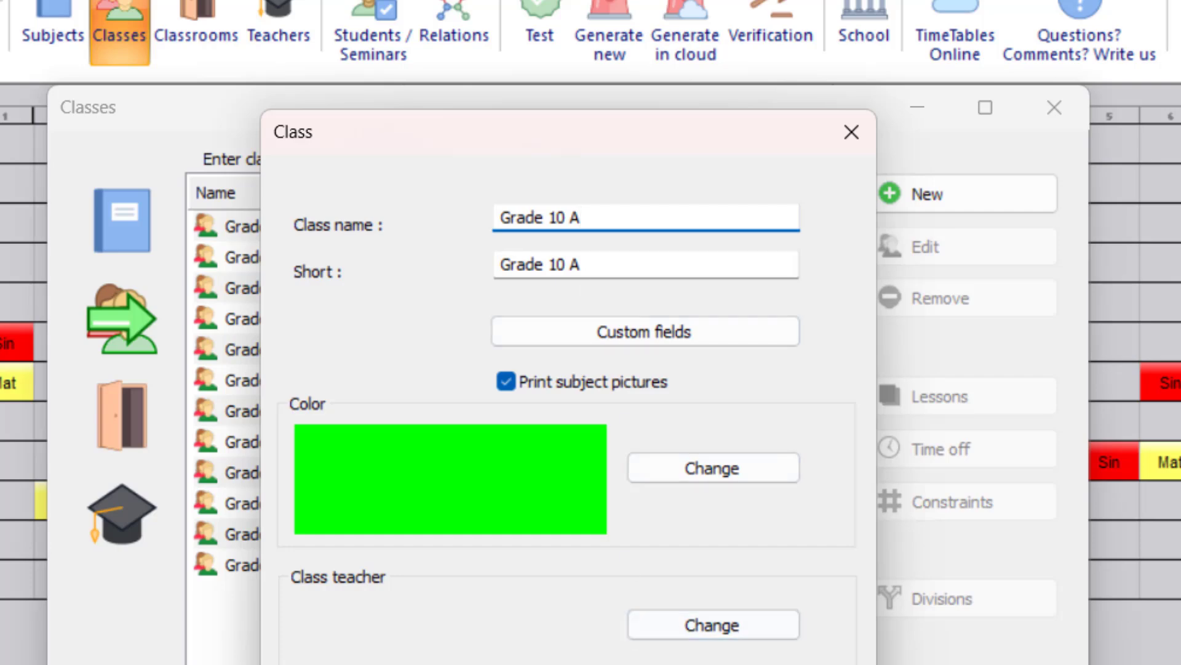
{"action": "key", "text": "Return"}
{"action": "left_click", "coordinate": [978, 206]}
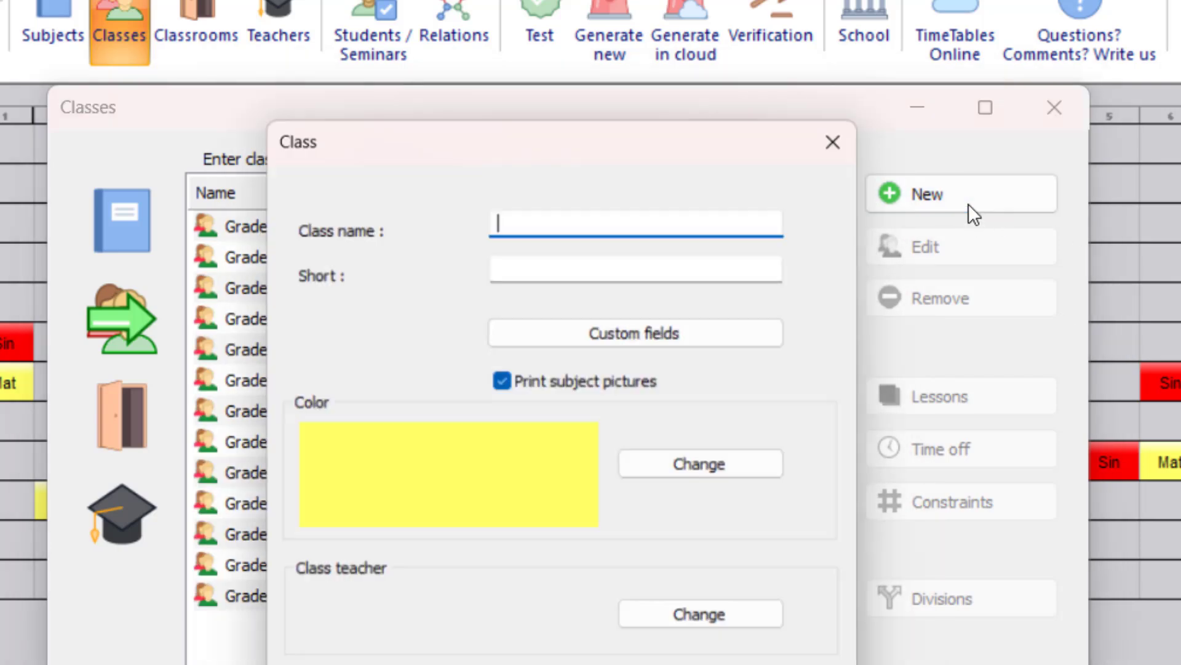
{"action": "type", "text": "Grade 10 B"}
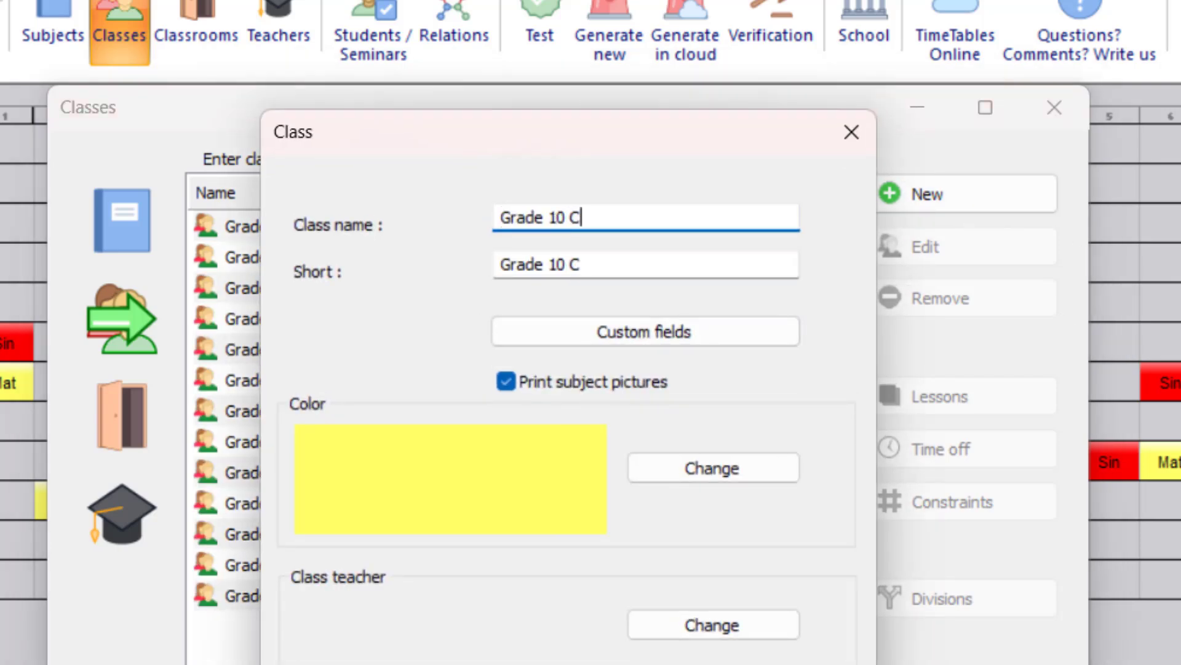
{"action": "key", "text": "Return"}
Add the classes Grade 10 D and Grade 10 E to the class list.
{"action": "left_click", "coordinate": [954, 195]}
{"action": "type", "text": "Grade 10 D"}
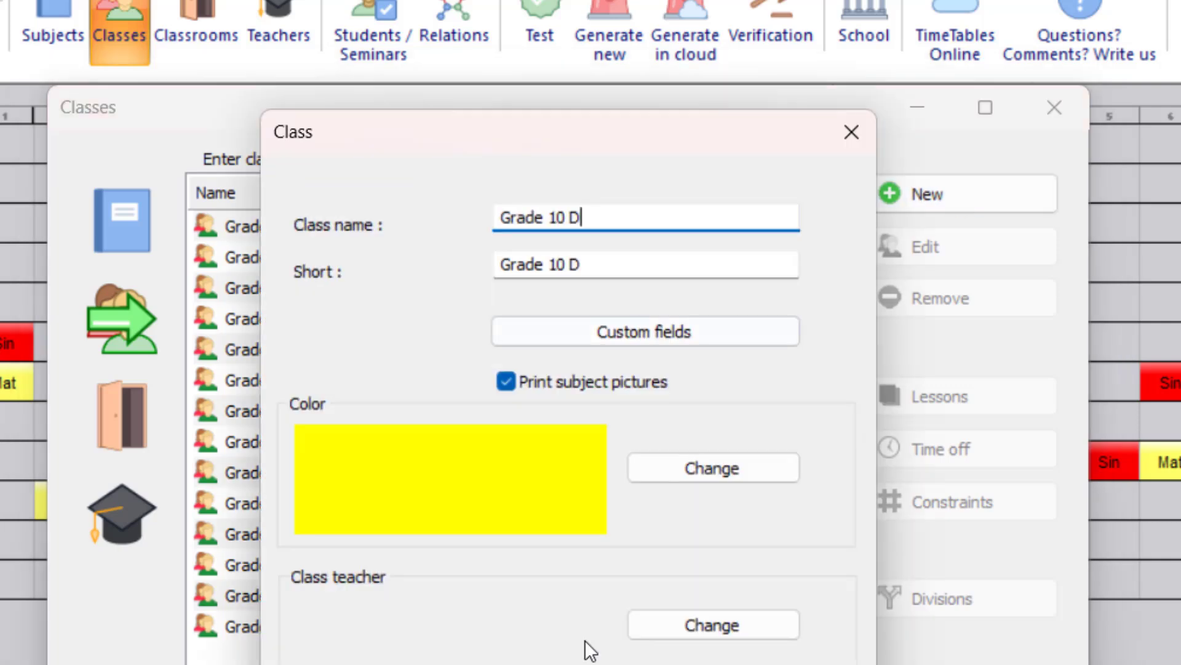
{"action": "key", "text": "Return"}
{"action": "left_click", "coordinate": [958, 201]}
{"action": "type", "text": "Grade 10 B"}
{"action": "key", "text": "Return"}
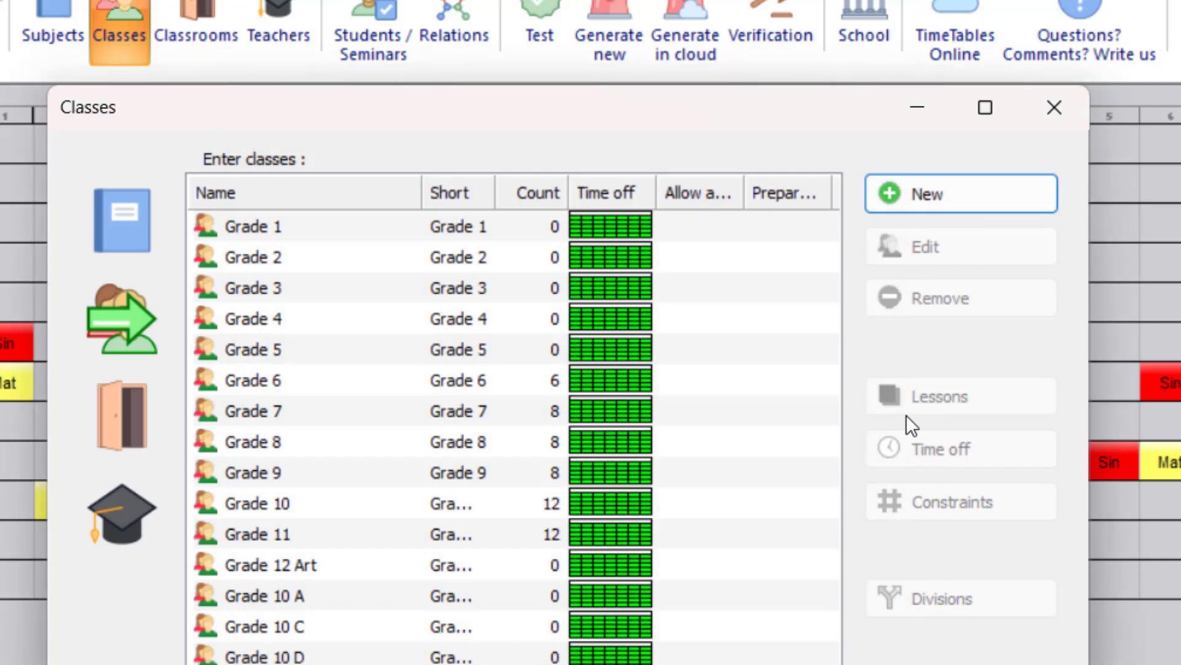
Add the classes Grade 10 F and Grade 10 G to the class list.
{"action": "left_click", "coordinate": [954, 195]}
{"action": "type", "text": "Grade 10 F"}
{"action": "key", "text": "Return"}
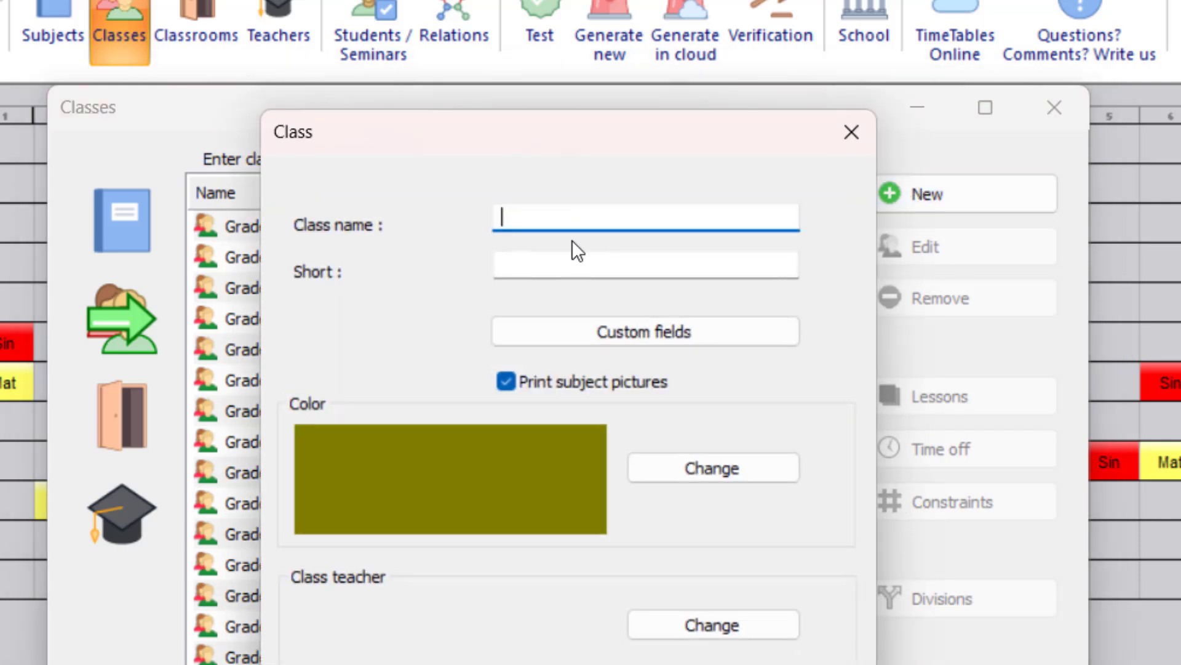
{"action": "type", "text": "Grade 10 G"}
{"action": "key", "text": "Return"}
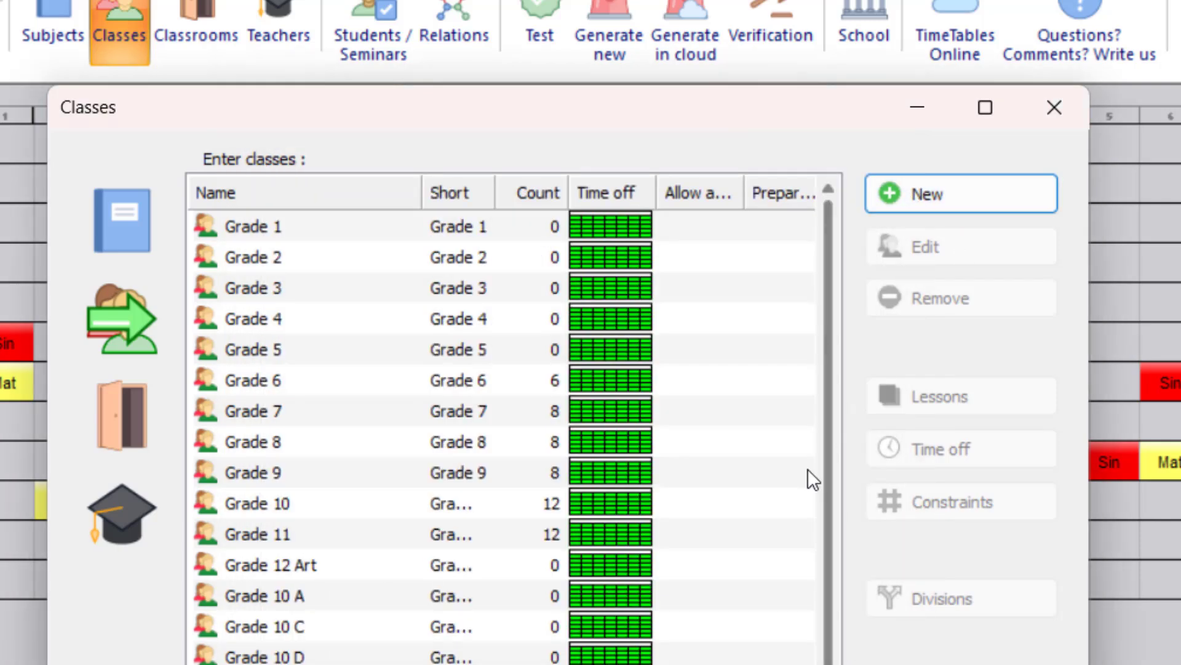
Add the missing class Grade 10 B, check the class list and close it.
{"action": "key", "text": "Return"}
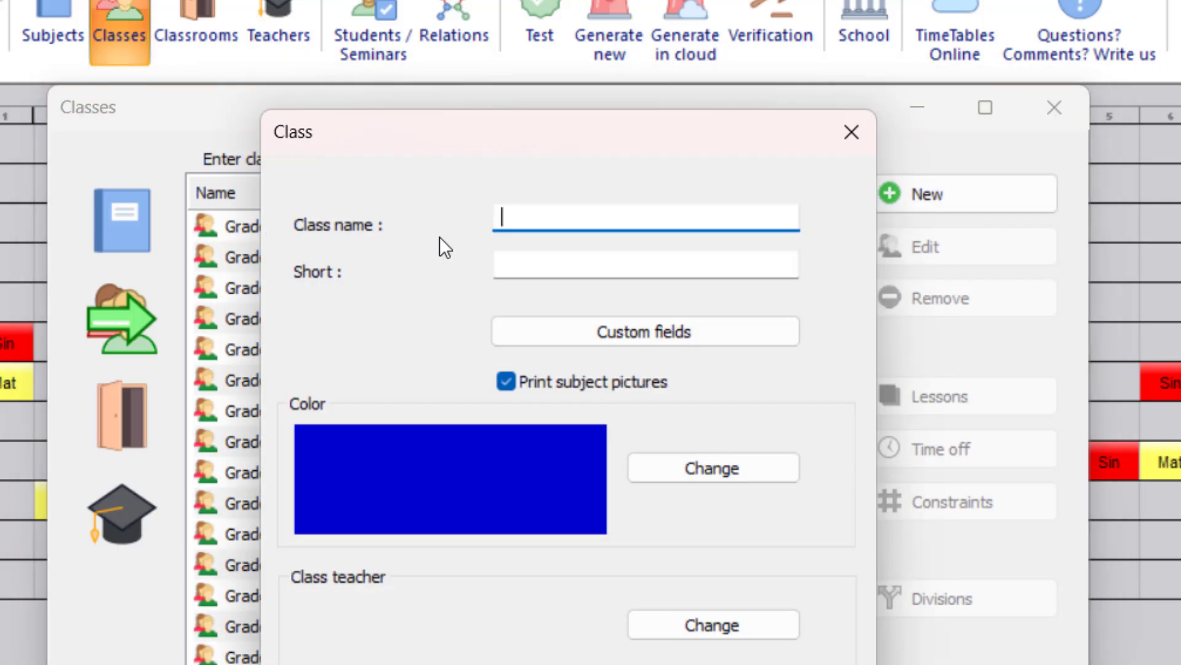
{"action": "type", "text": "Grade 10 B"}
{"action": "key", "text": "Return"}
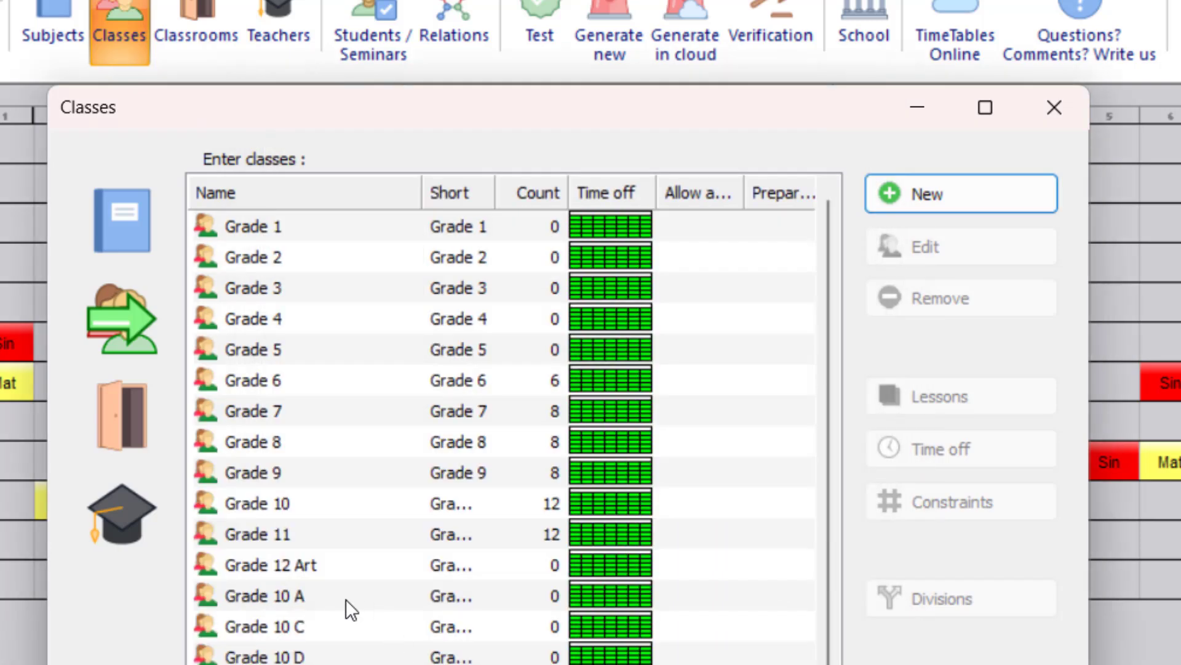
{"action": "scroll", "coordinate": [333, 635], "scroll_direction": "down", "scroll_amount": 1}
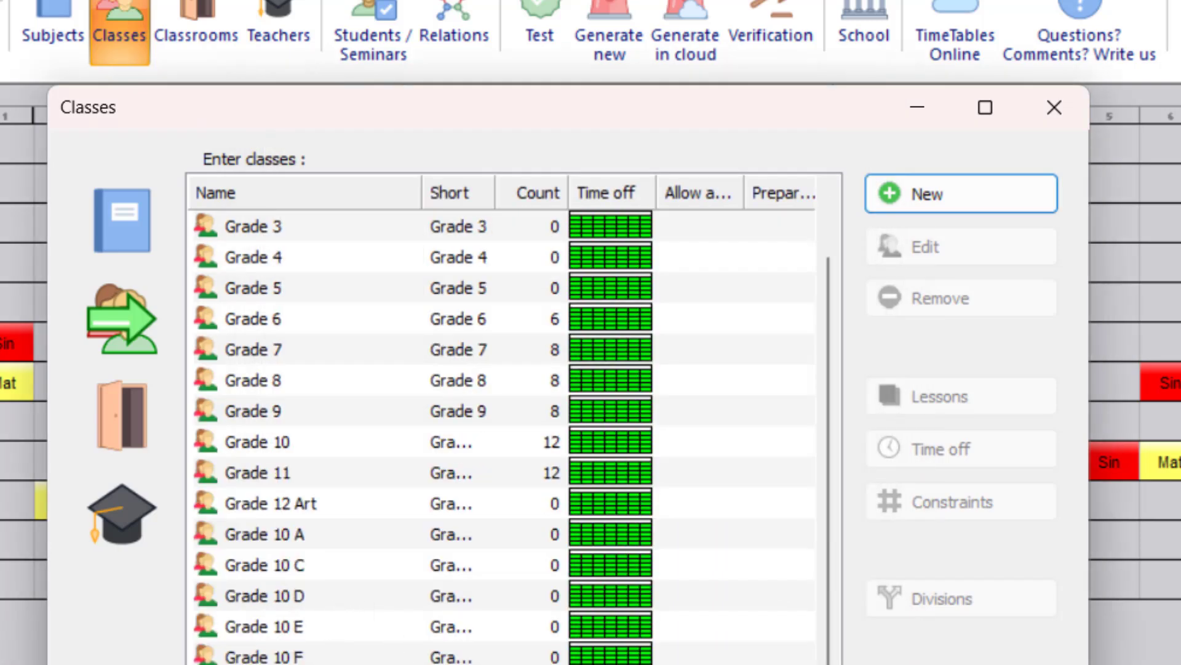
{"action": "scroll", "coordinate": [641, 419], "scroll_direction": "up", "scroll_amount": 1}
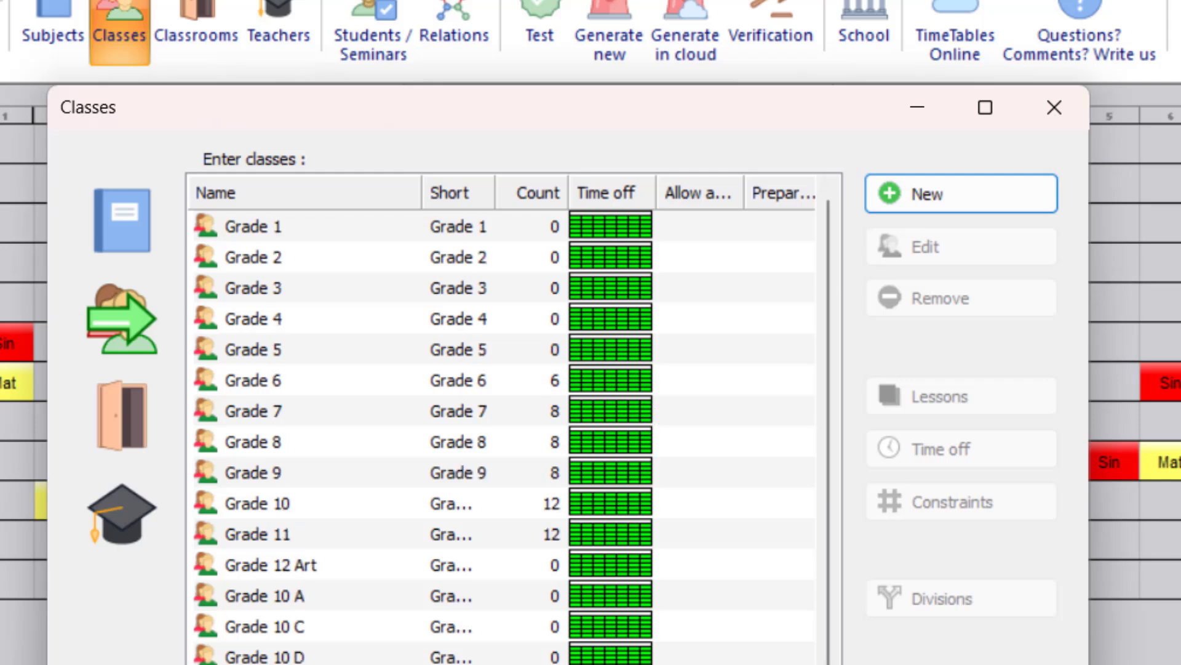
{"action": "left_click", "coordinate": [961, 663]}
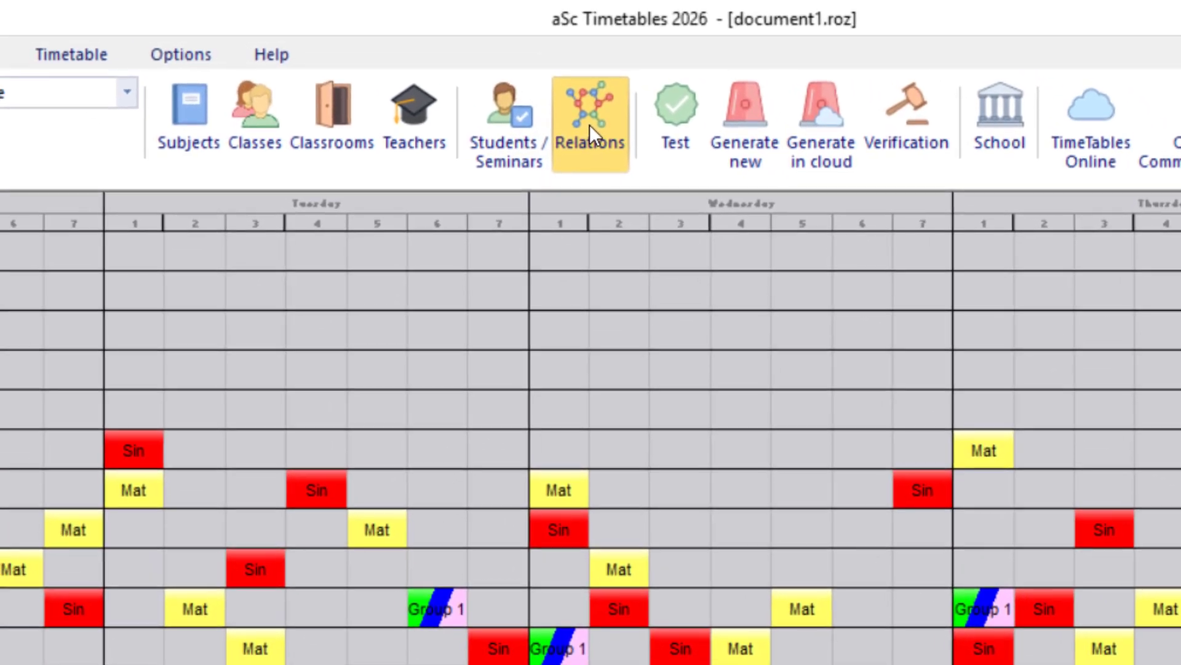
Create a card relationship for Maths requiring these subjects for the groups of listed classes to start at the same time.
{"action": "left_click", "coordinate": [589, 125]}
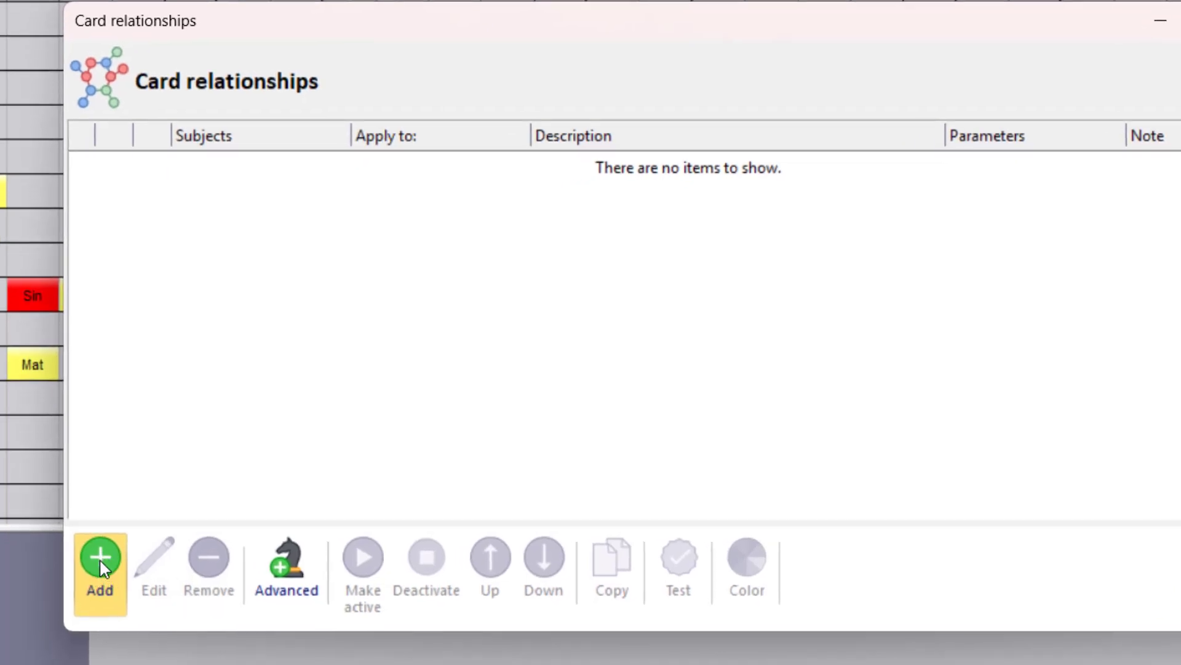
{"action": "left_click", "coordinate": [98, 559]}
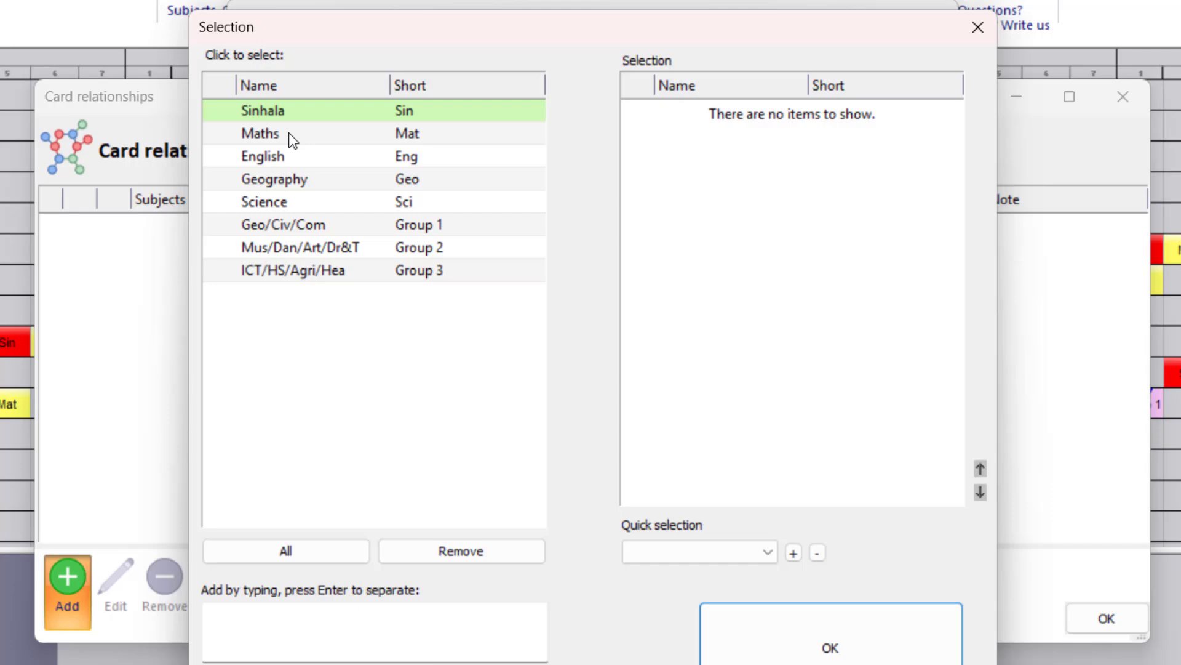
{"action": "left_click", "coordinate": [290, 131]}
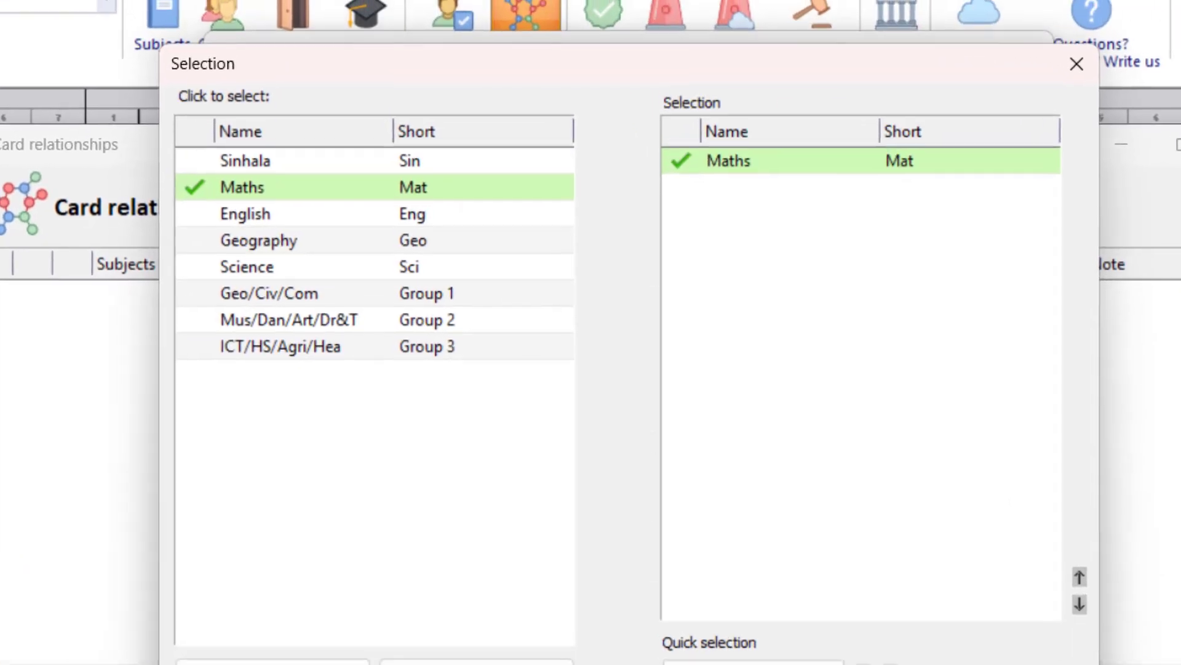
{"action": "left_click", "coordinate": [763, 627]}
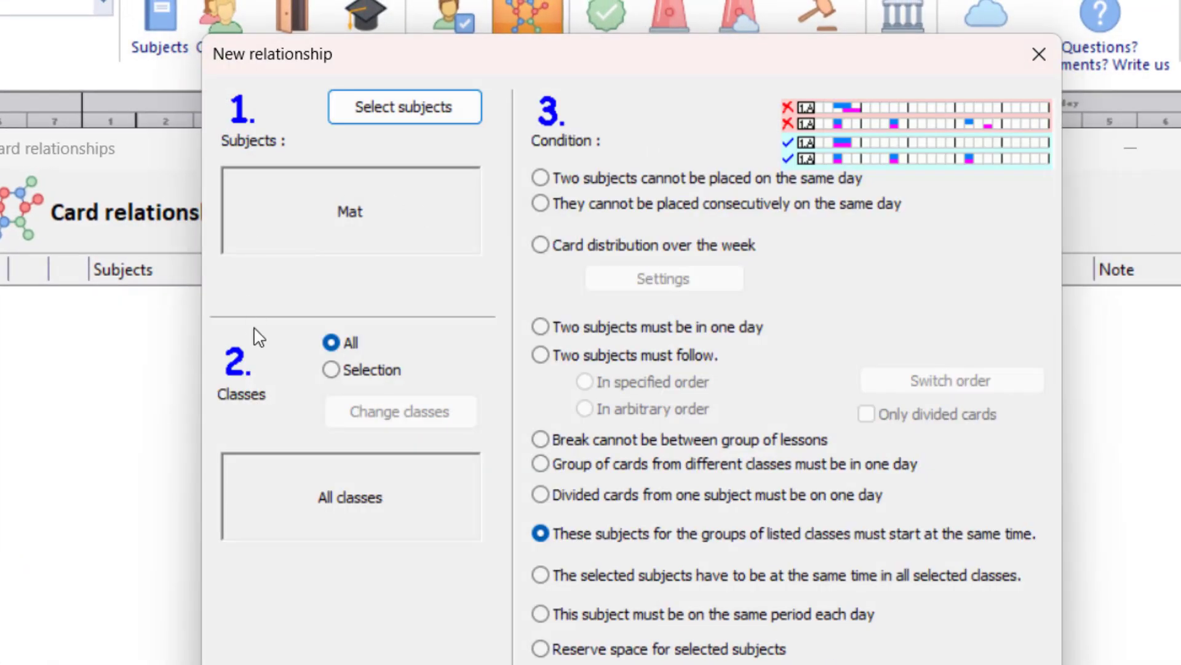
Apply the Maths relationship only to classes Grade 10 A through Grade 10 G, save it and close the card relationships.
{"action": "left_click", "coordinate": [342, 372]}
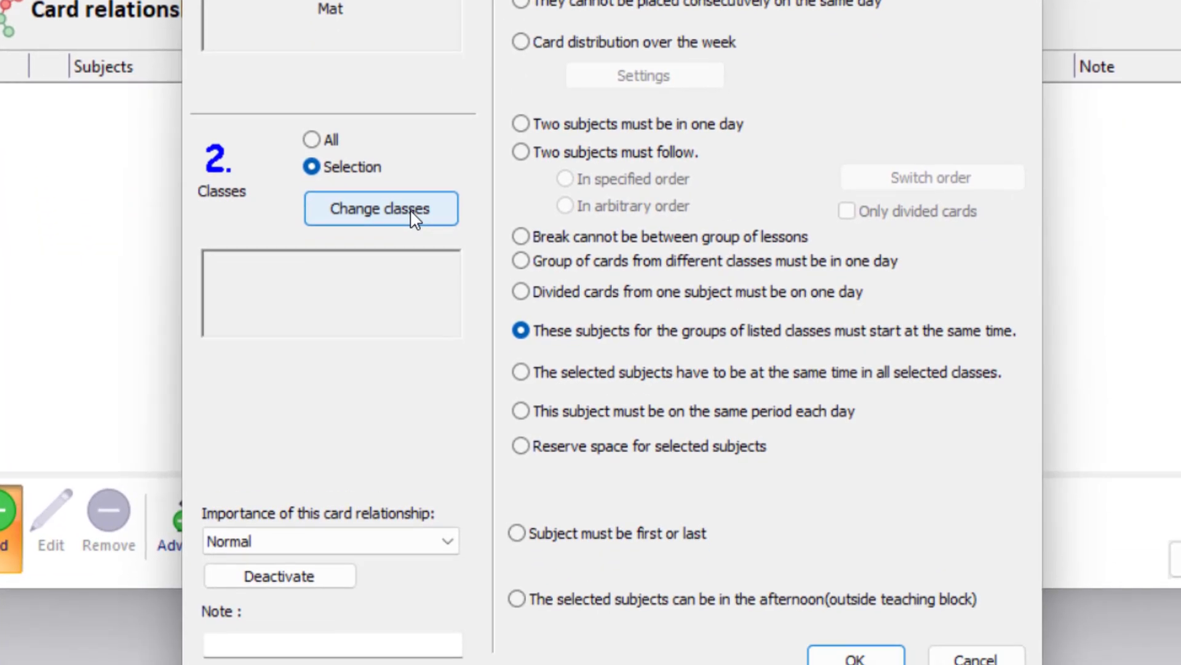
{"action": "left_click", "coordinate": [413, 212]}
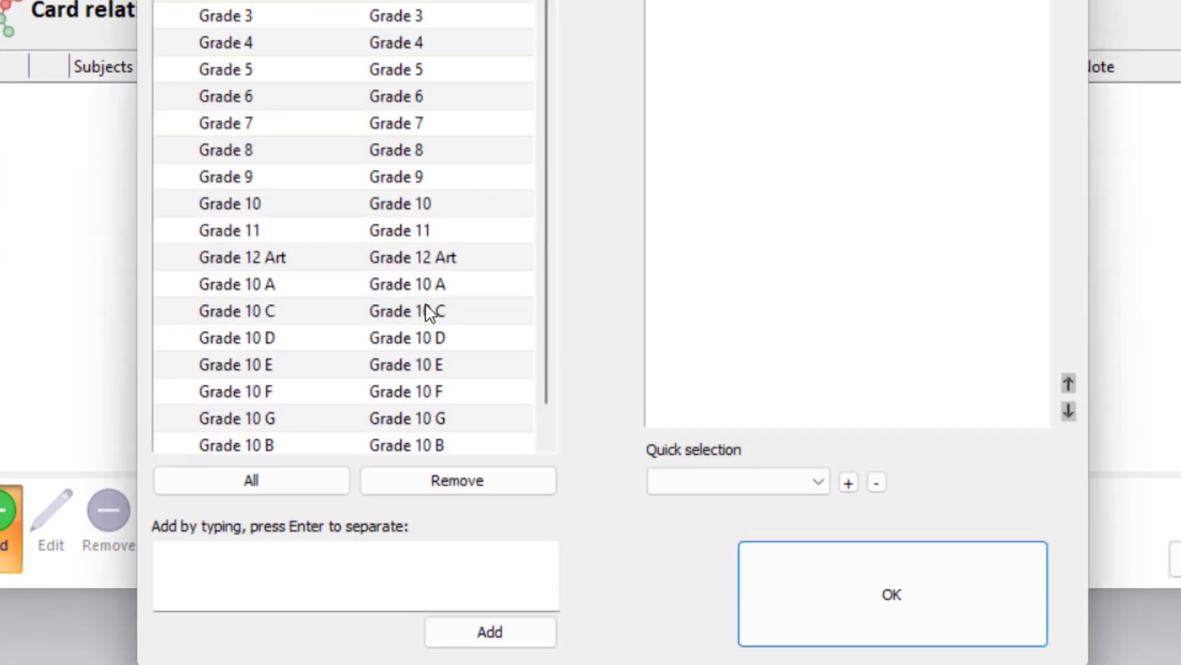
{"action": "left_click", "coordinate": [336, 287]}
{"action": "left_click", "coordinate": [291, 446]}
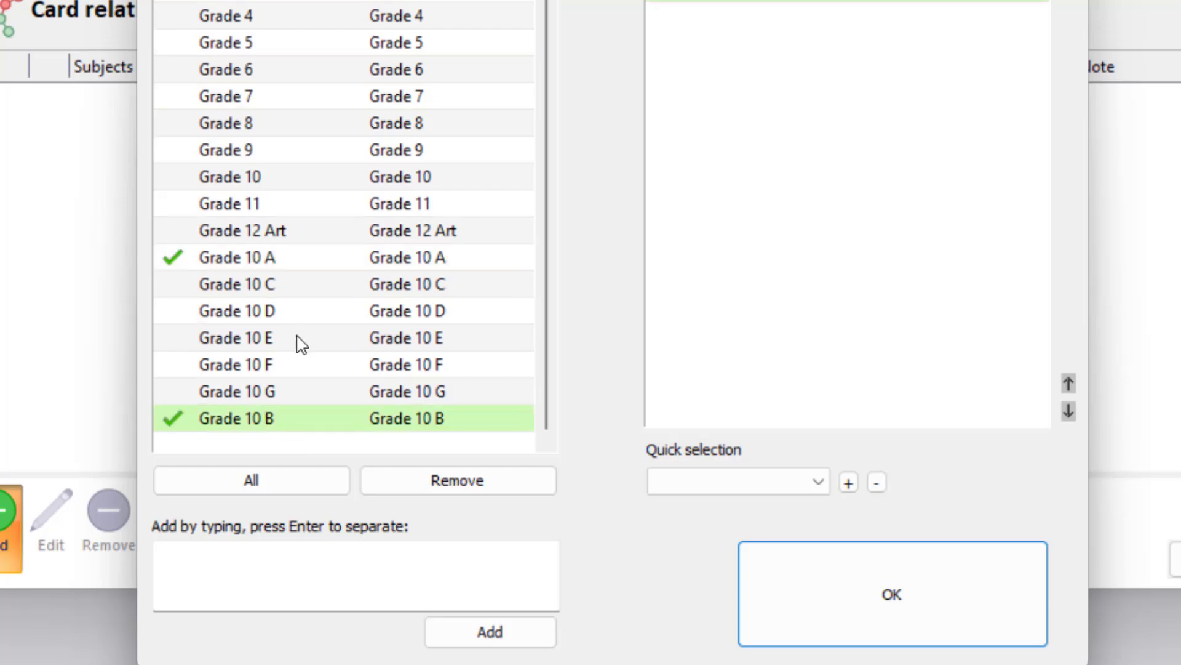
{"action": "left_click", "coordinate": [291, 290]}
{"action": "left_click", "coordinate": [285, 315]}
{"action": "left_click", "coordinate": [285, 341]}
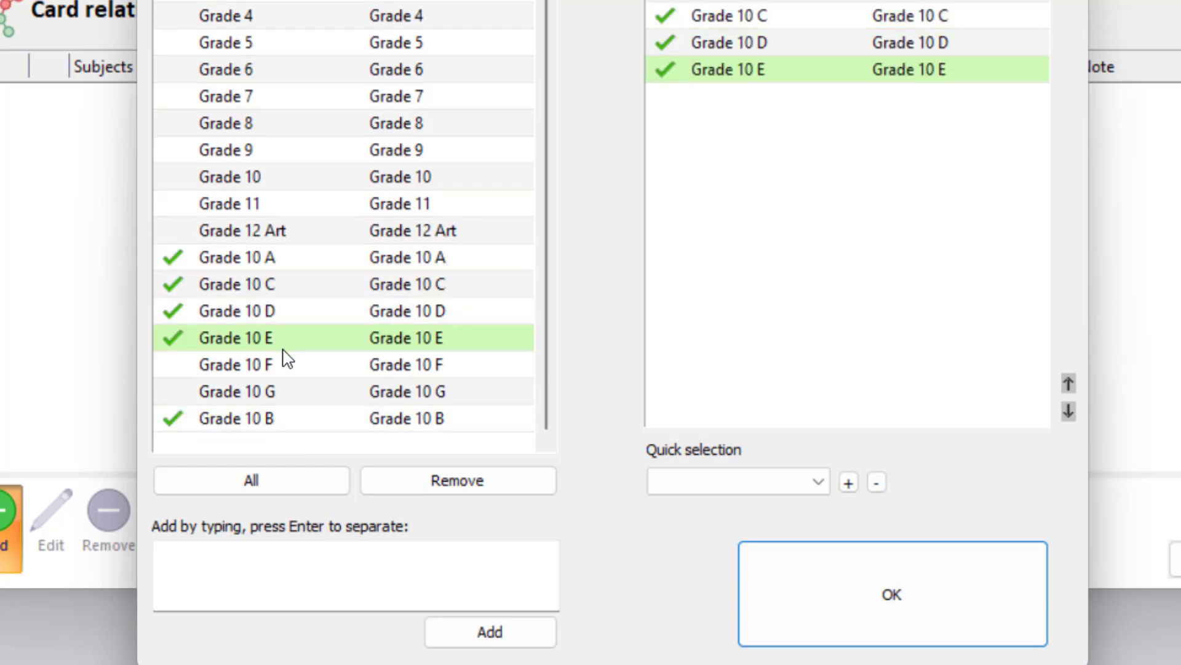
{"action": "left_click", "coordinate": [288, 368]}
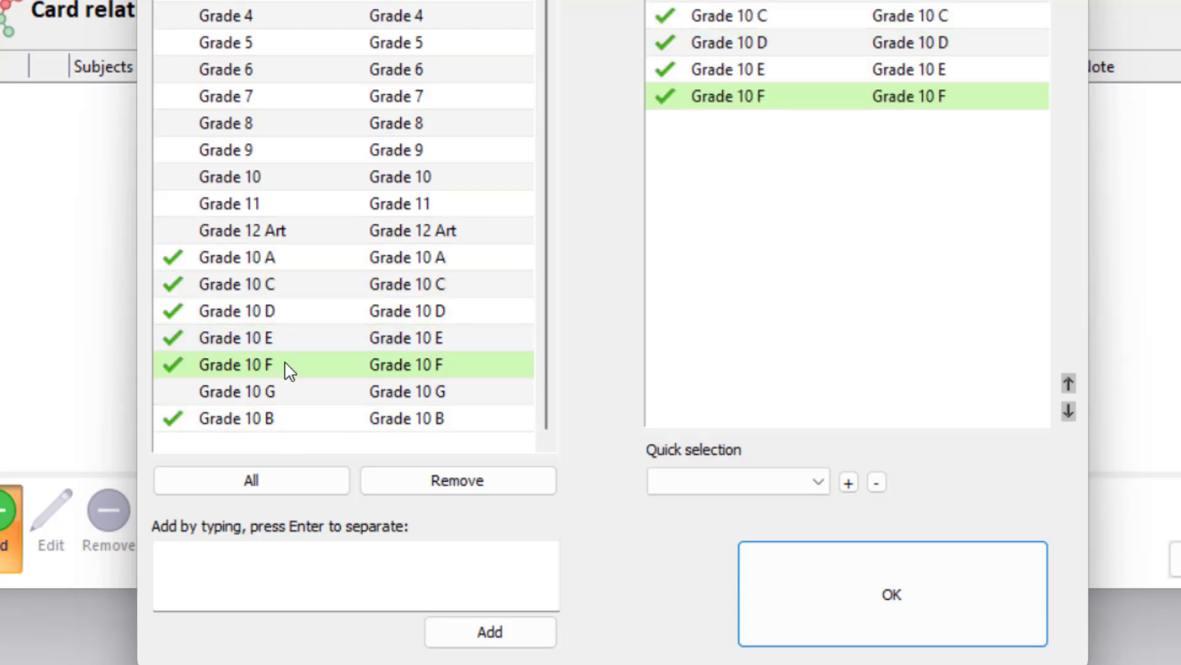
{"action": "left_click", "coordinate": [298, 393]}
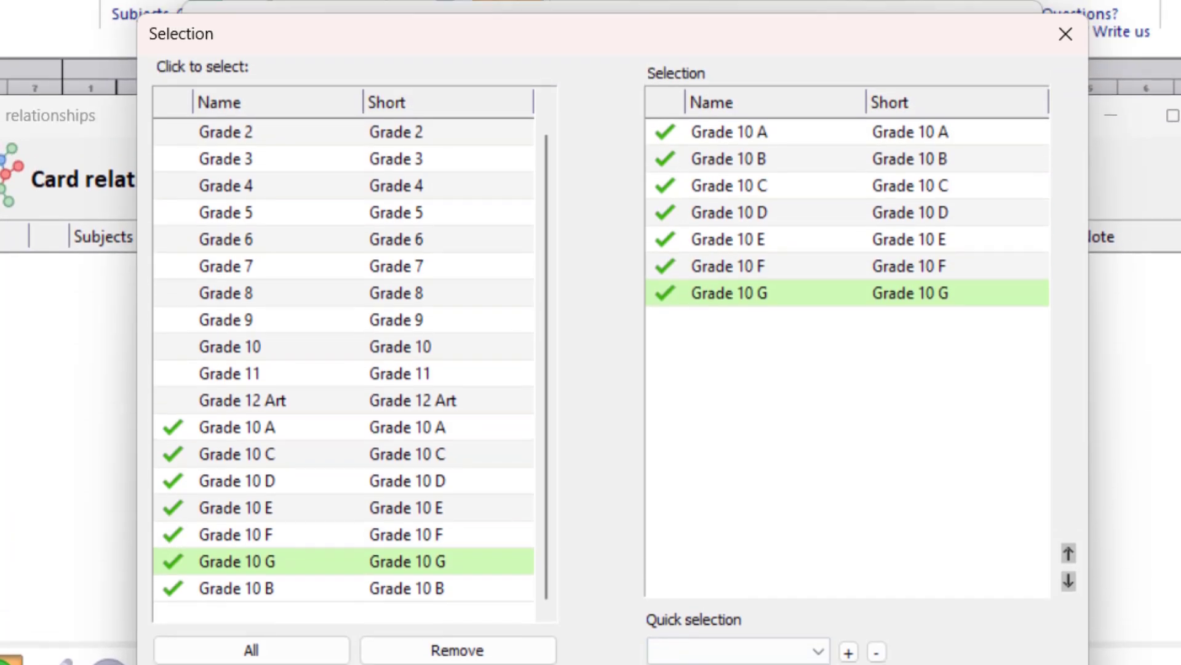
{"action": "left_click", "coordinate": [892, 594]}
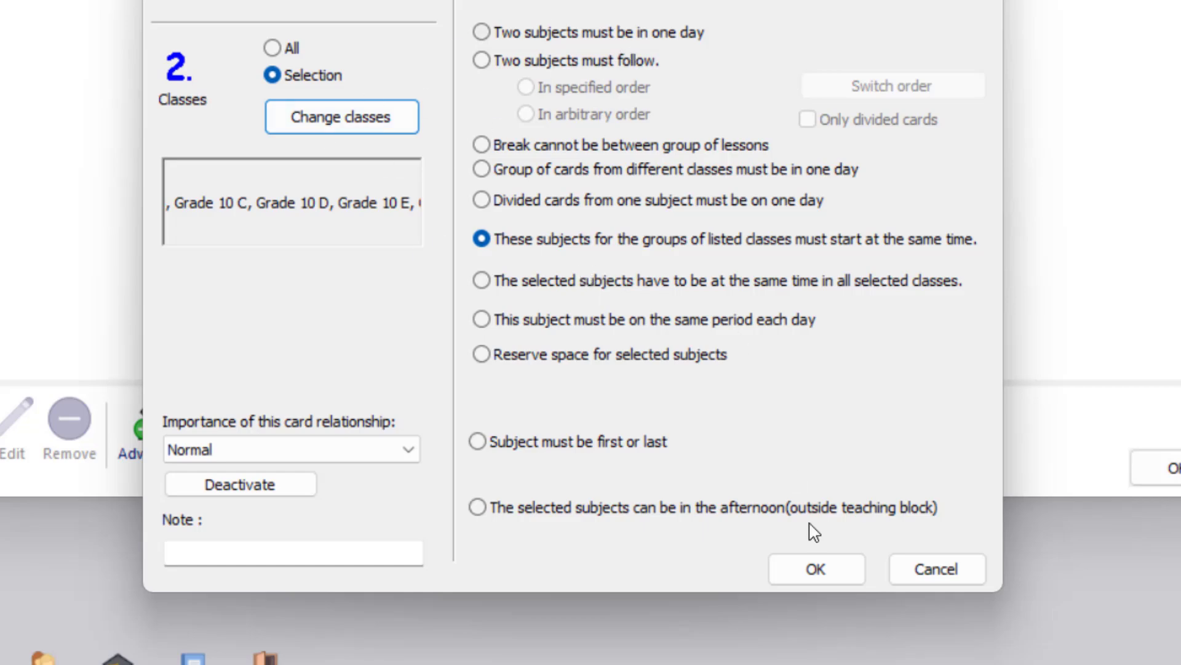
{"action": "left_click", "coordinate": [811, 564]}
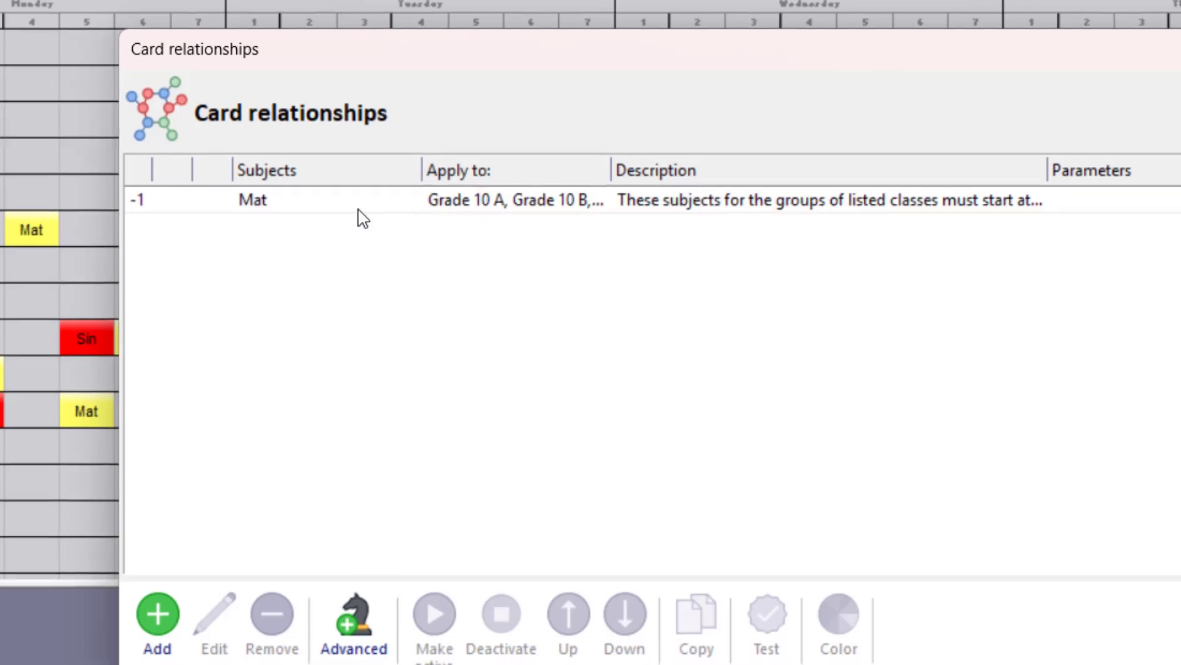
{"action": "left_click", "coordinate": [1049, 606]}
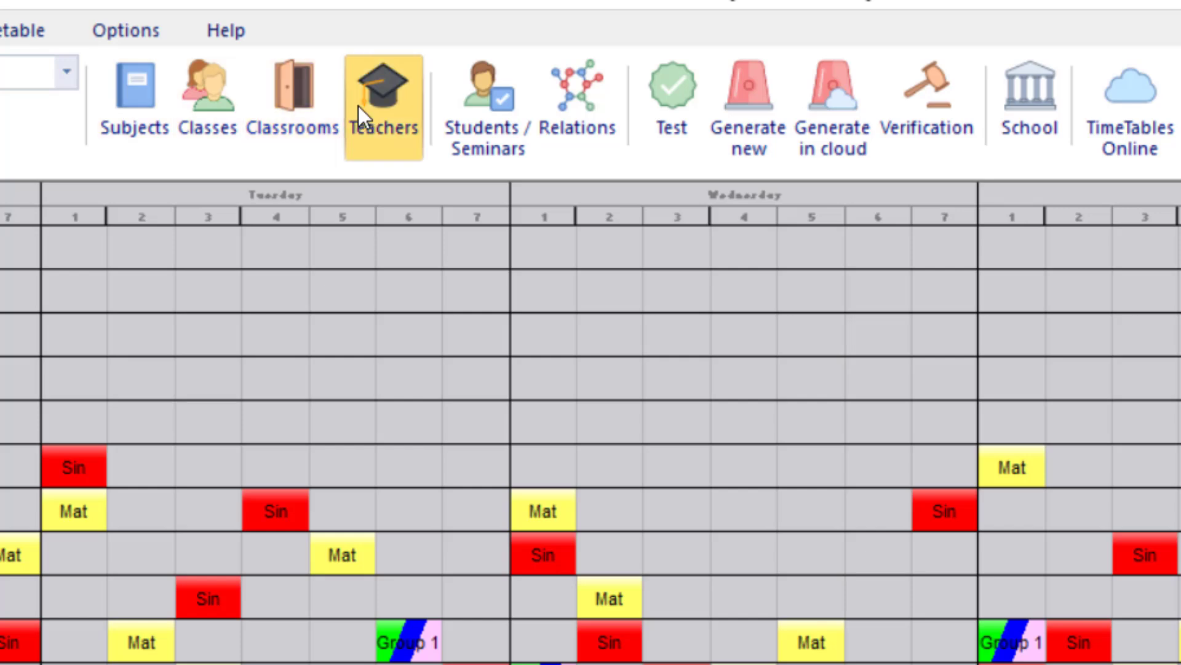
Start a new lesson for class Grade 10 A.
{"action": "left_click", "coordinate": [195, 107]}
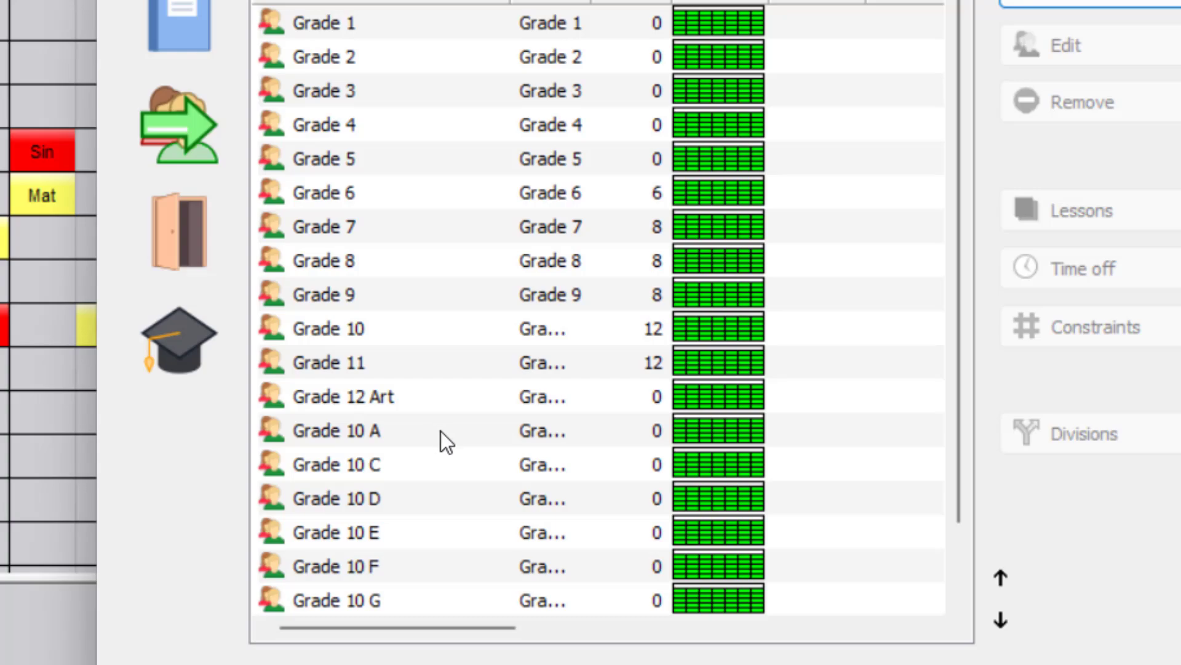
{"action": "double_click", "coordinate": [441, 431]}
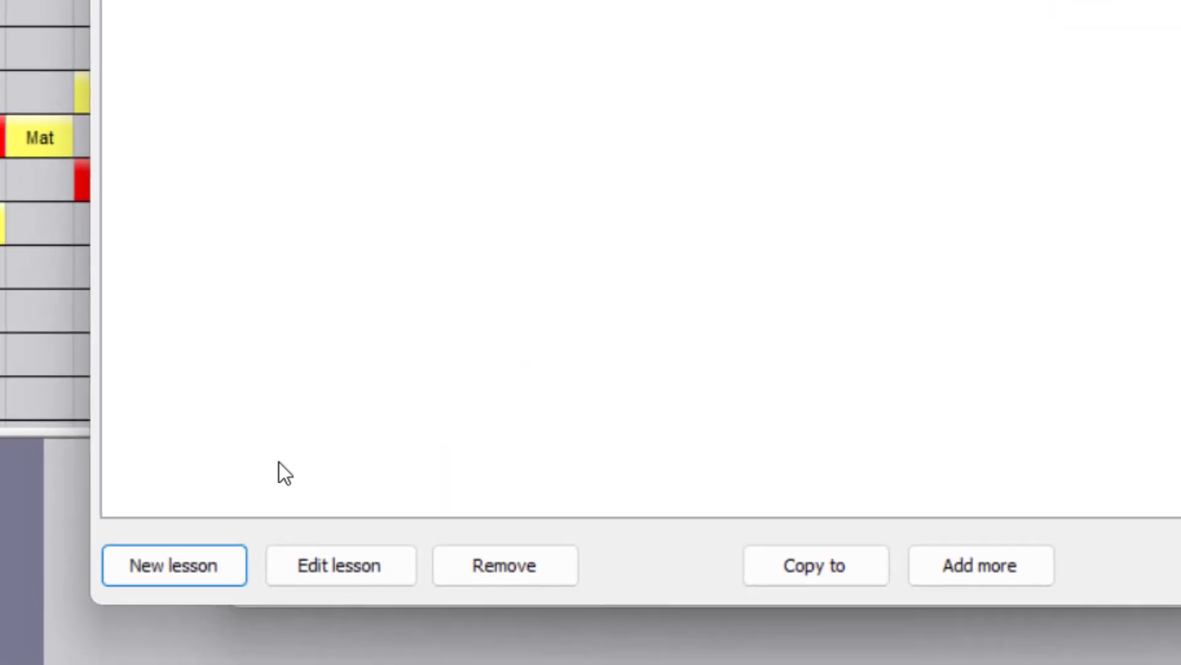
{"action": "left_click", "coordinate": [185, 553]}
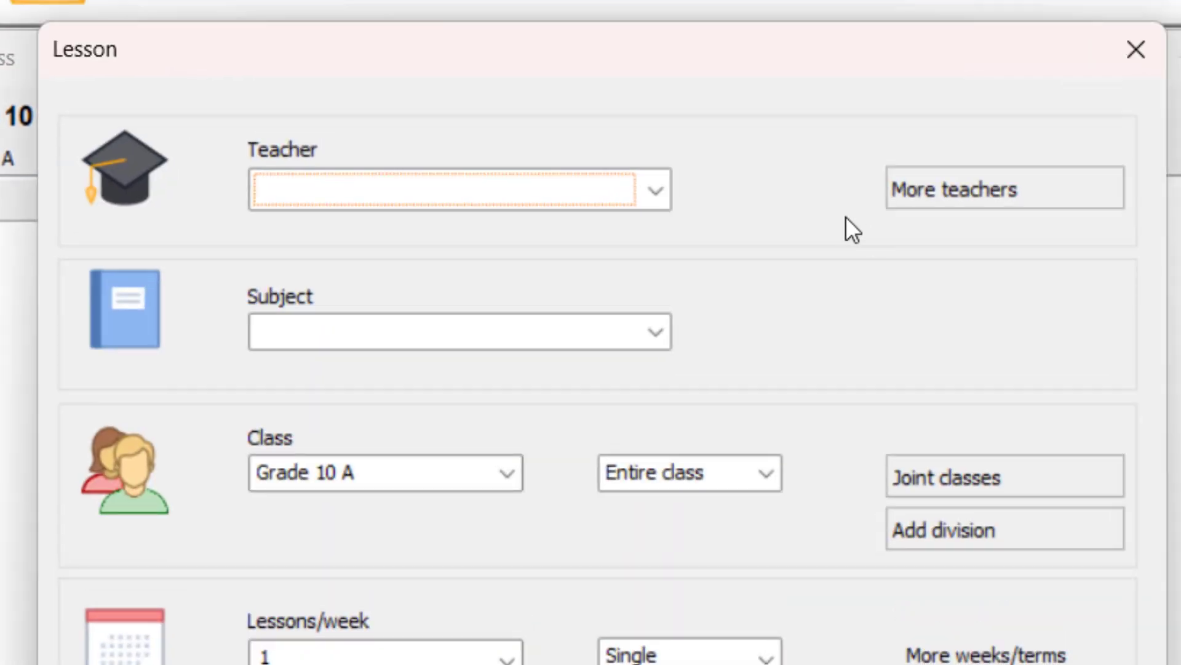
Assign the third, fourth and second listed teachers together to the lesson, in that order, and set its subject to Maths.
{"action": "left_click", "coordinate": [655, 190]}
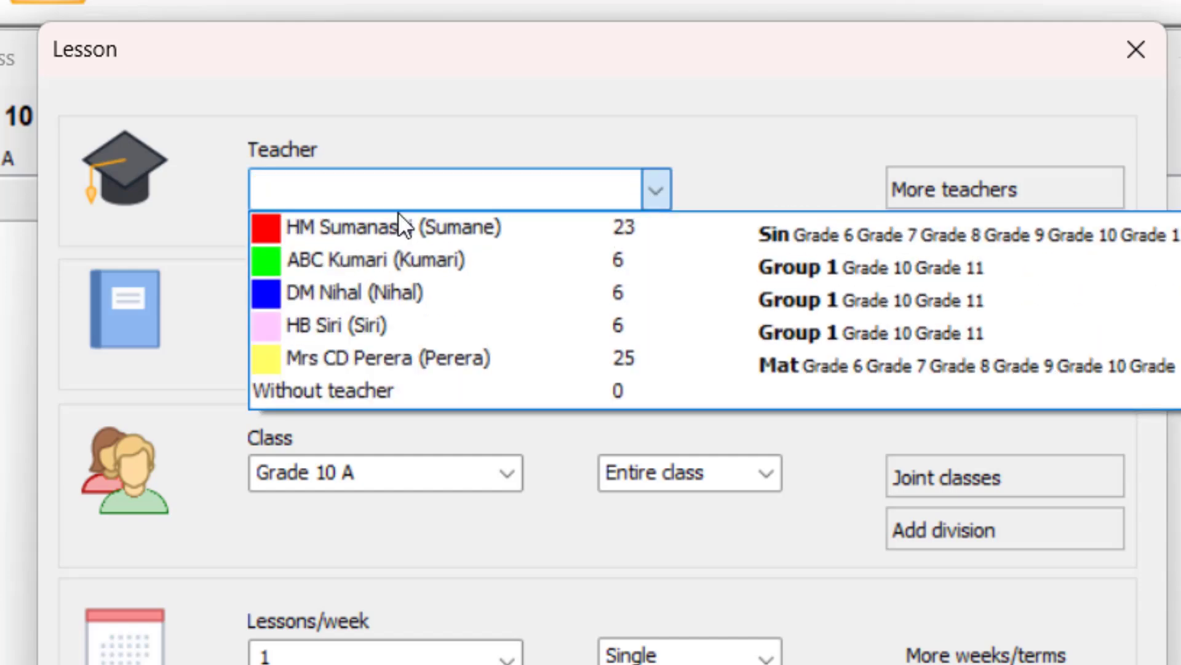
{"action": "left_click", "coordinate": [408, 259]}
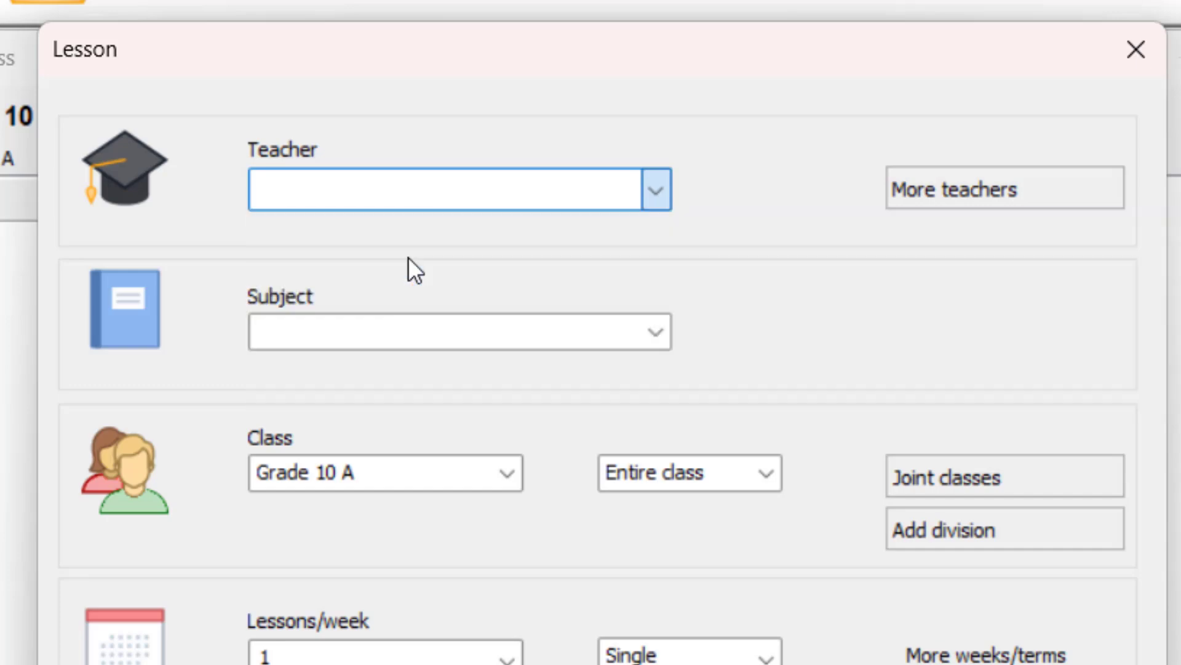
{"action": "left_click", "coordinate": [930, 191]}
{"action": "left_click", "coordinate": [325, 163]}
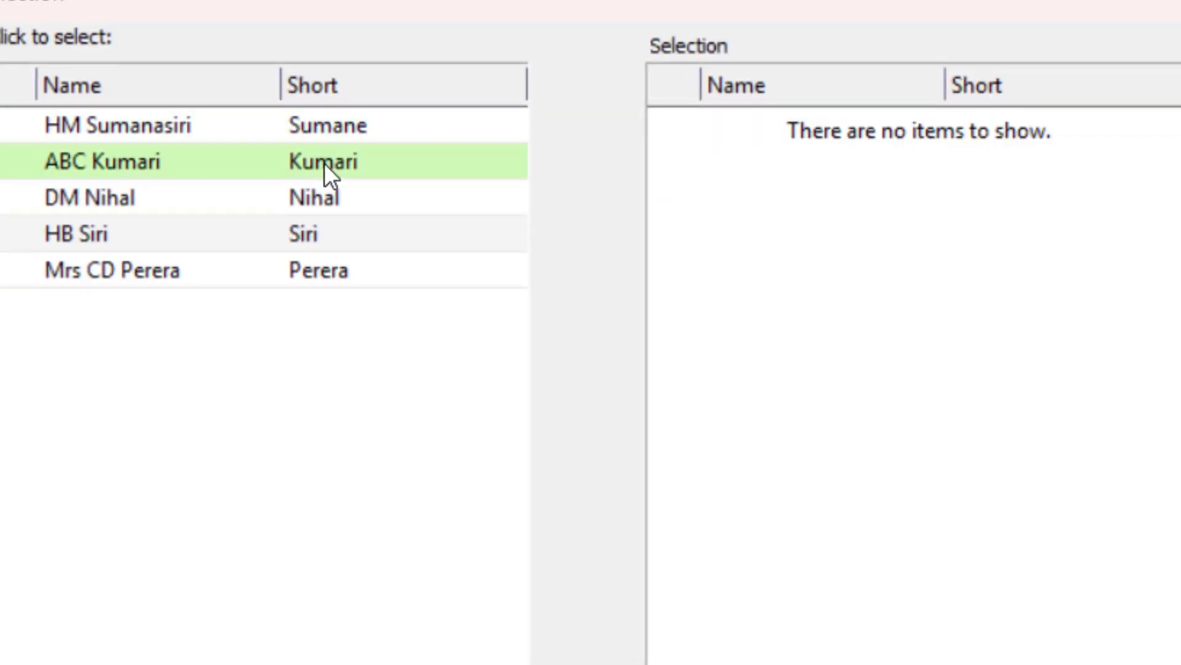
{"action": "left_click", "coordinate": [315, 201]}
{"action": "left_click", "coordinate": [284, 234]}
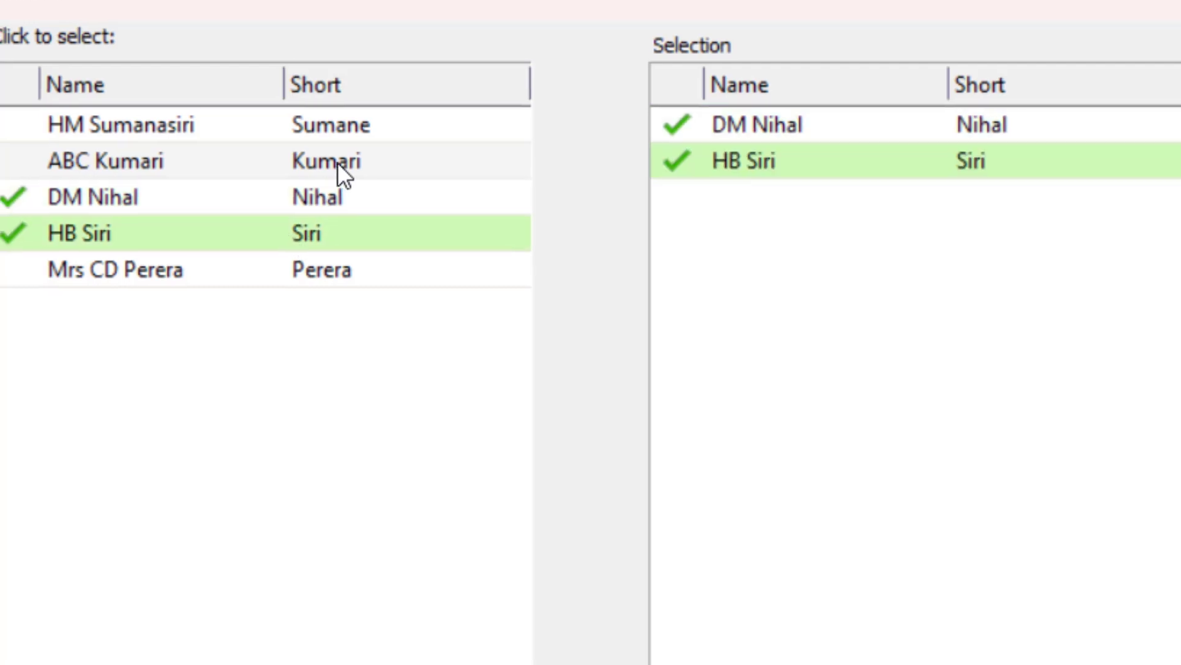
{"action": "left_click", "coordinate": [338, 162]}
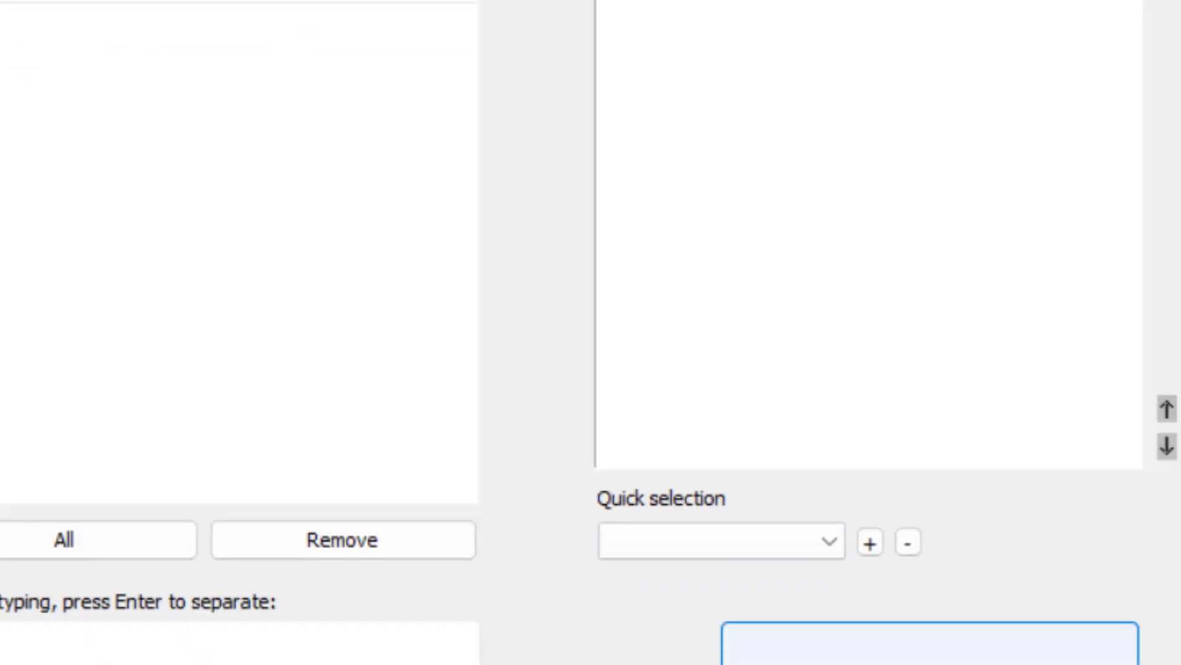
{"action": "left_click", "coordinate": [823, 631]}
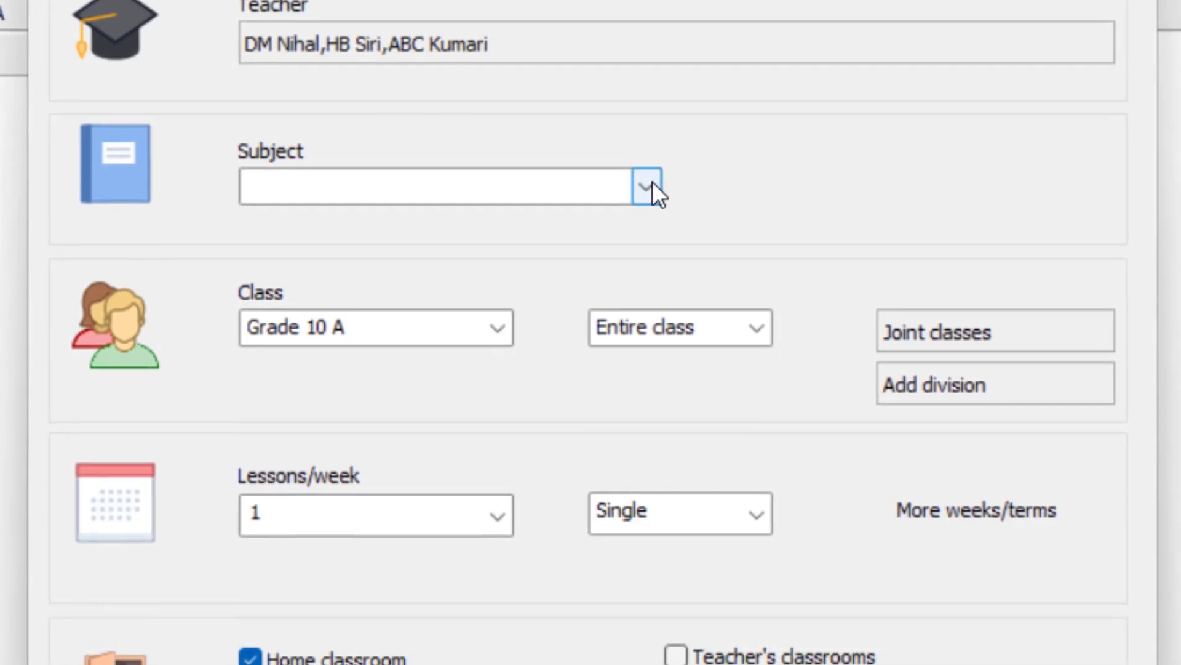
{"action": "left_click", "coordinate": [682, 234]}
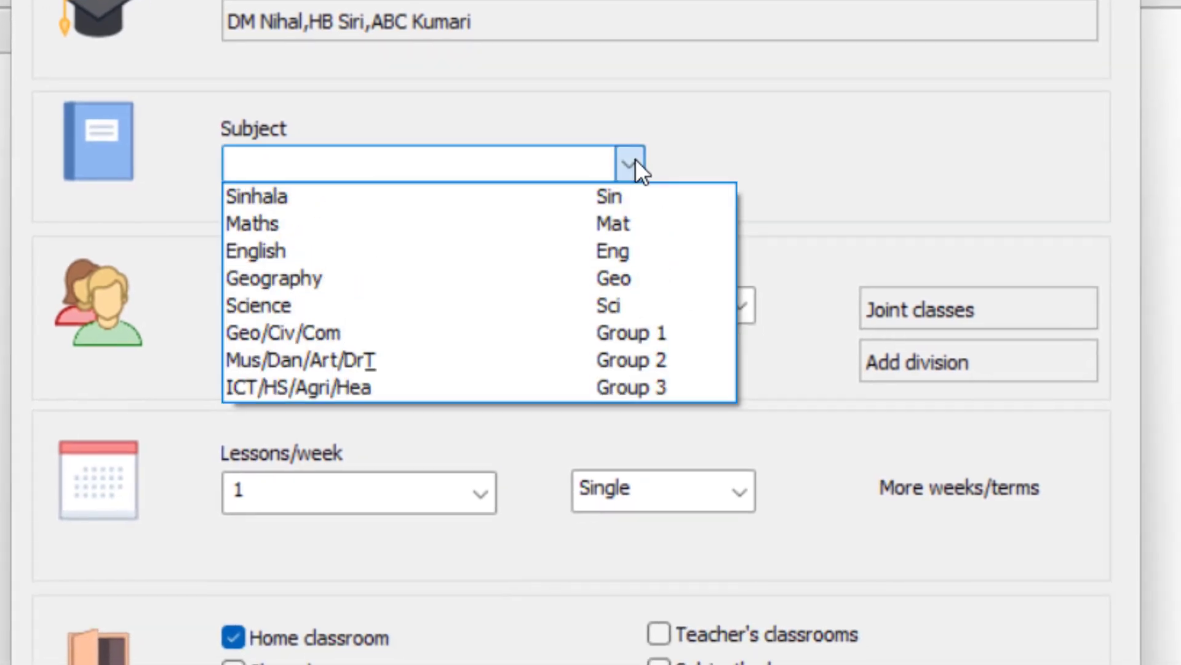
{"action": "left_click", "coordinate": [271, 225]}
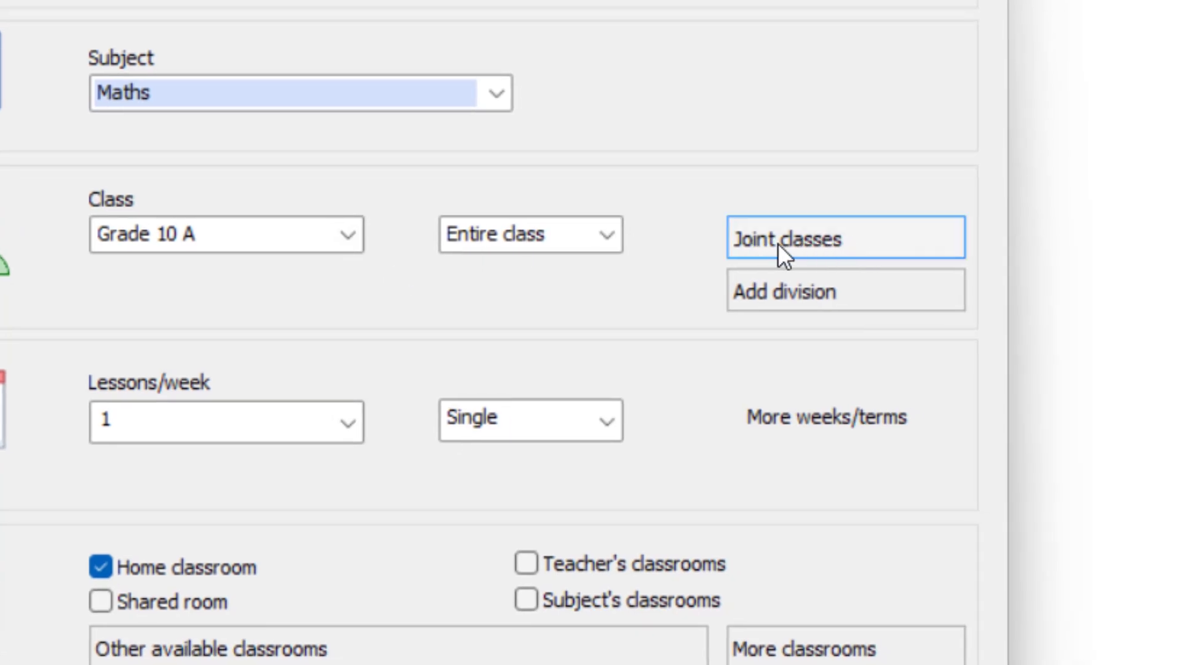
Join Grade 10 B, C, D, E, F and G to the Grade 10 A lesson, each as an entire class.
{"action": "left_click", "coordinate": [829, 242]}
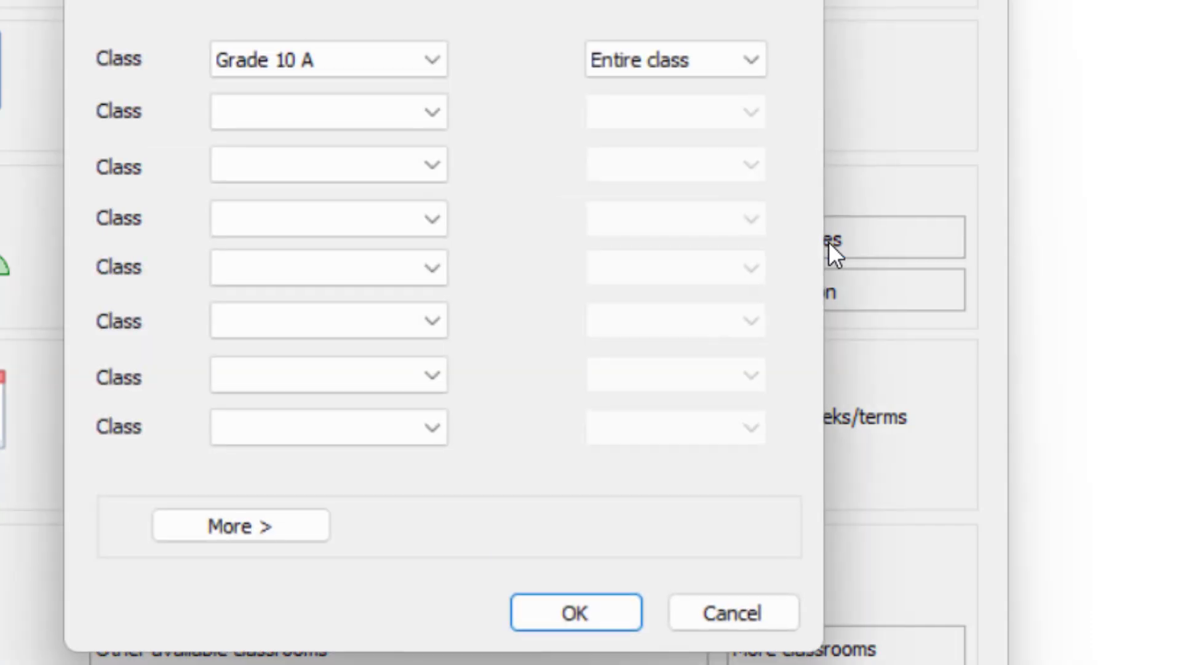
{"action": "left_click", "coordinate": [427, 117]}
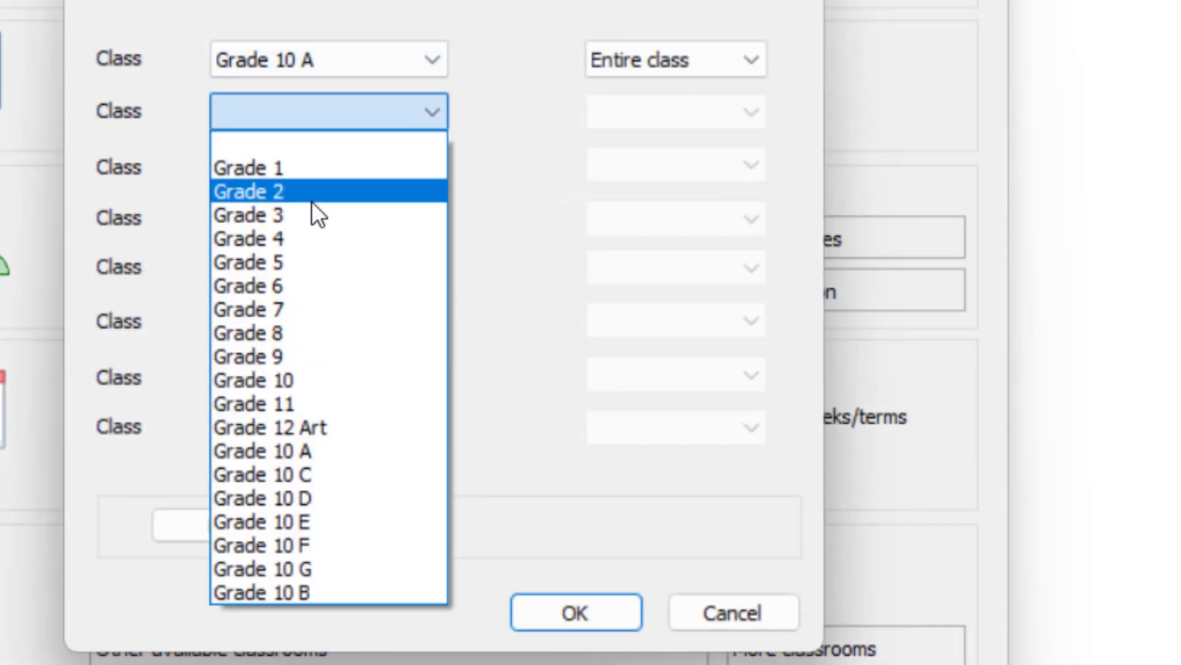
{"action": "left_click", "coordinate": [329, 592]}
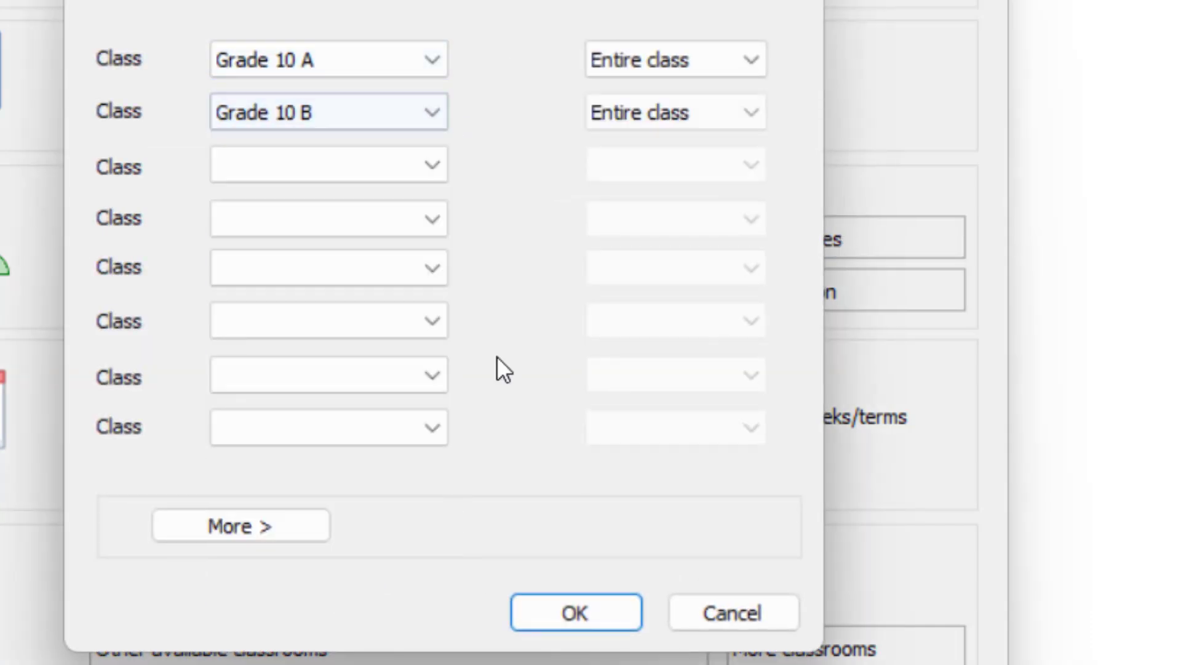
{"action": "left_click", "coordinate": [438, 172]}
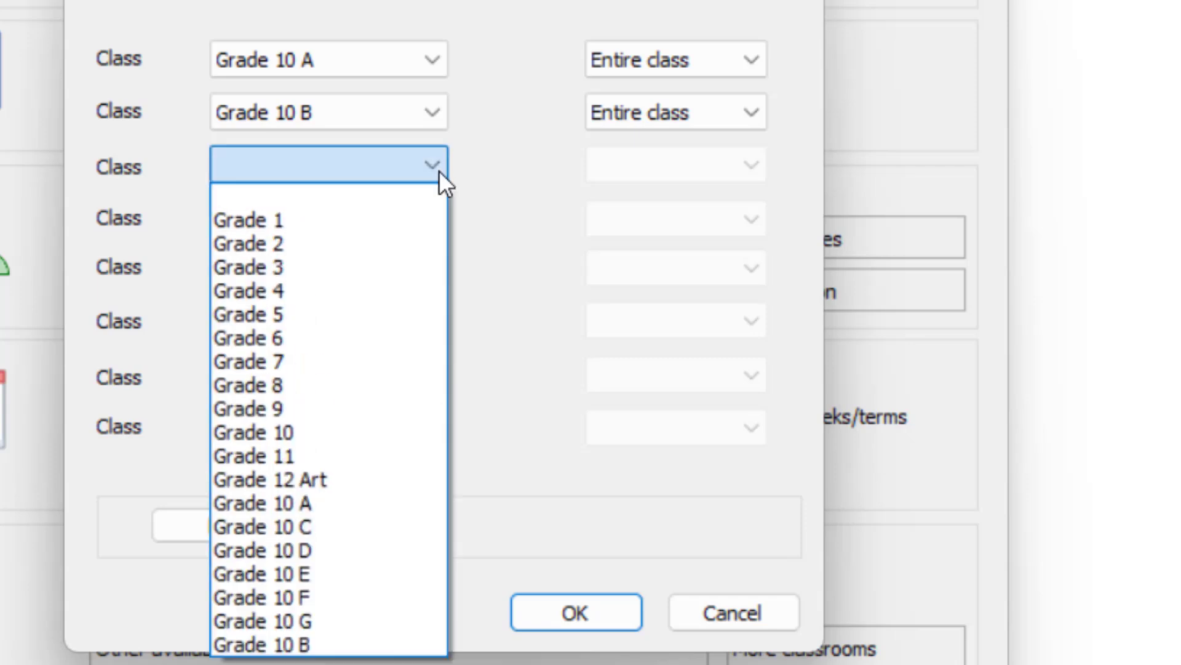
{"action": "left_click", "coordinate": [321, 526]}
{"action": "left_click", "coordinate": [441, 224]}
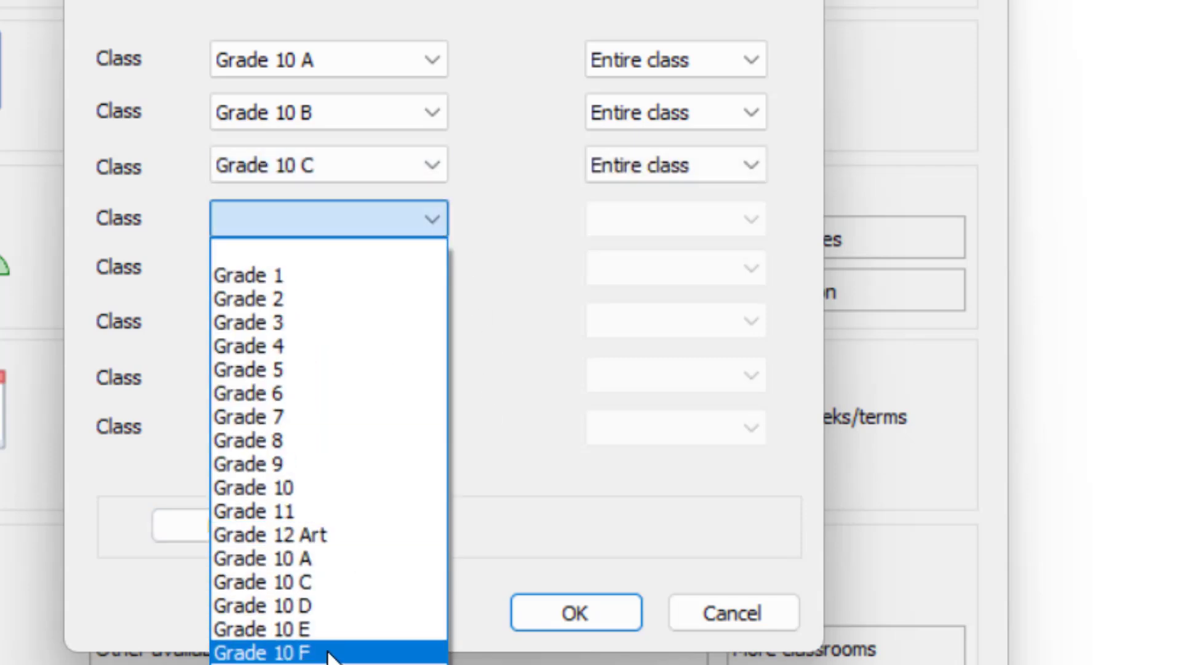
{"action": "left_click", "coordinate": [315, 600]}
{"action": "left_click", "coordinate": [430, 281]}
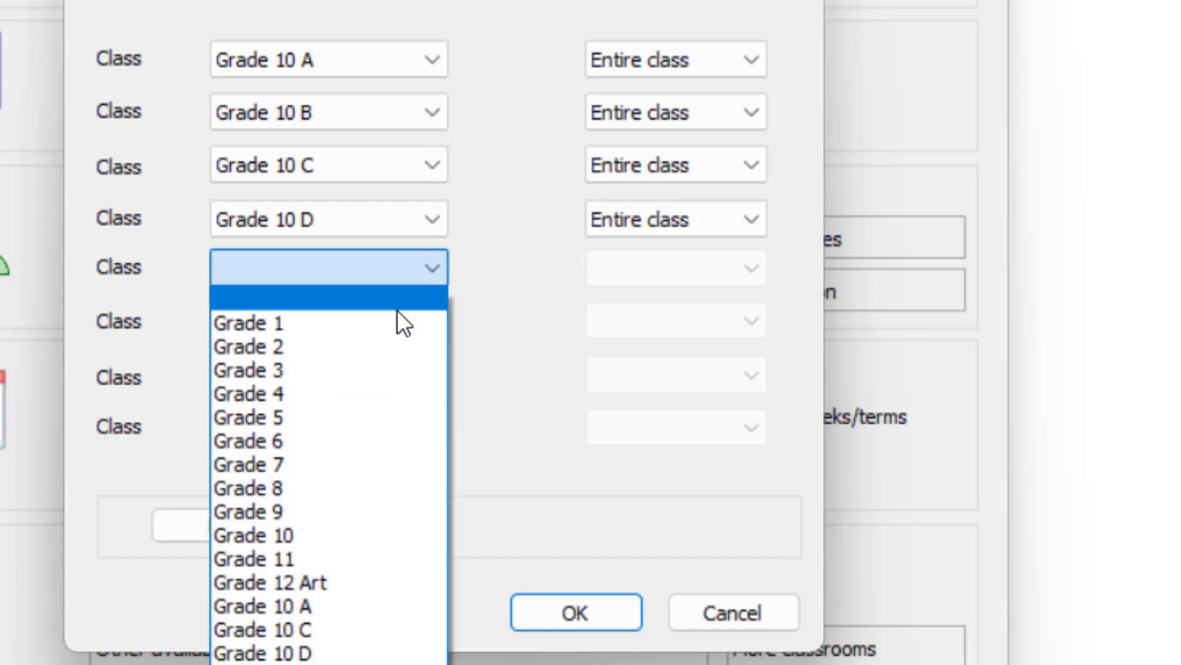
{"action": "left_click", "coordinate": [320, 663]}
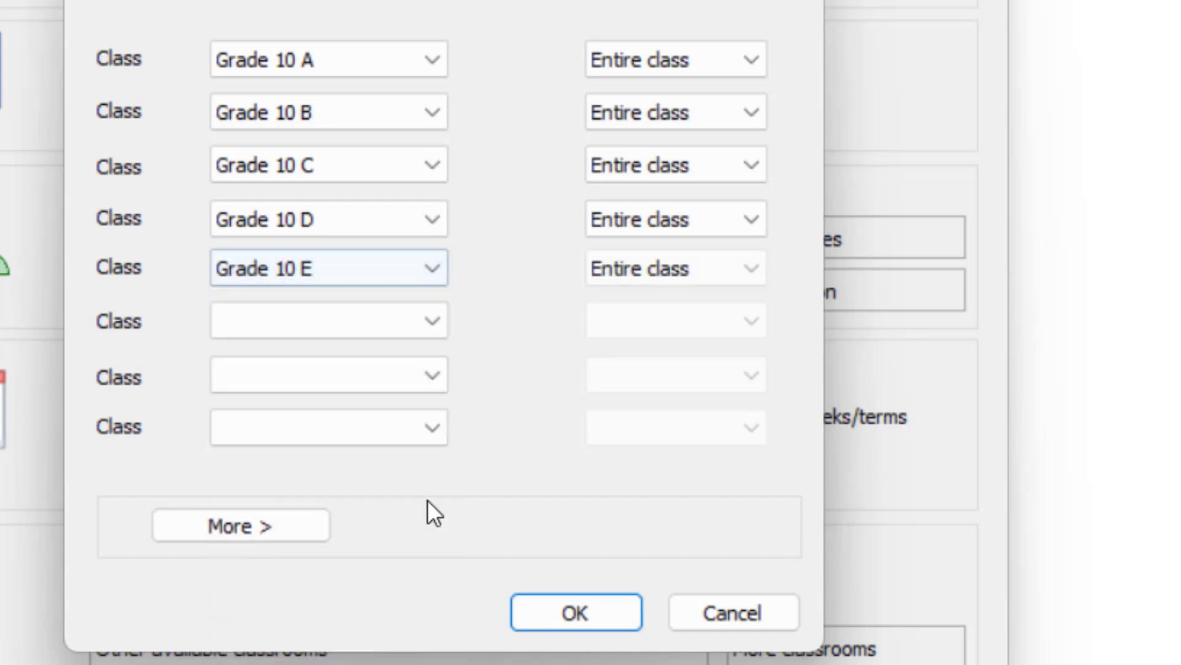
{"action": "left_click", "coordinate": [437, 331]}
{"action": "left_click", "coordinate": [320, 663]}
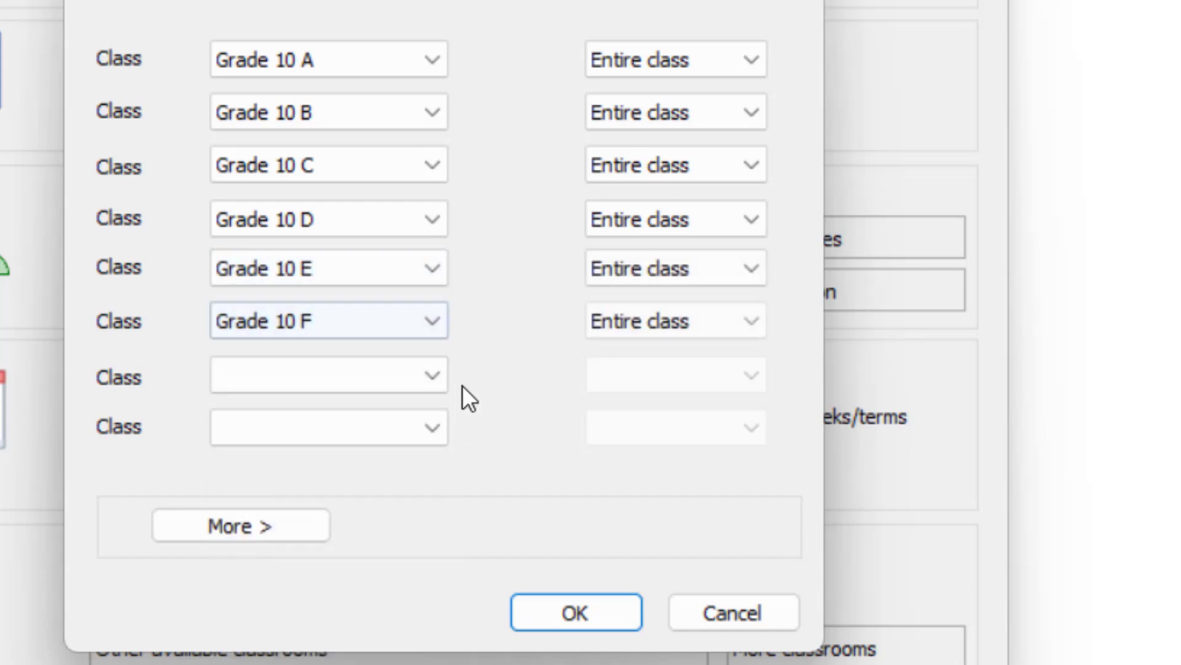
{"action": "left_click", "coordinate": [437, 369]}
{"action": "left_click", "coordinate": [320, 664]}
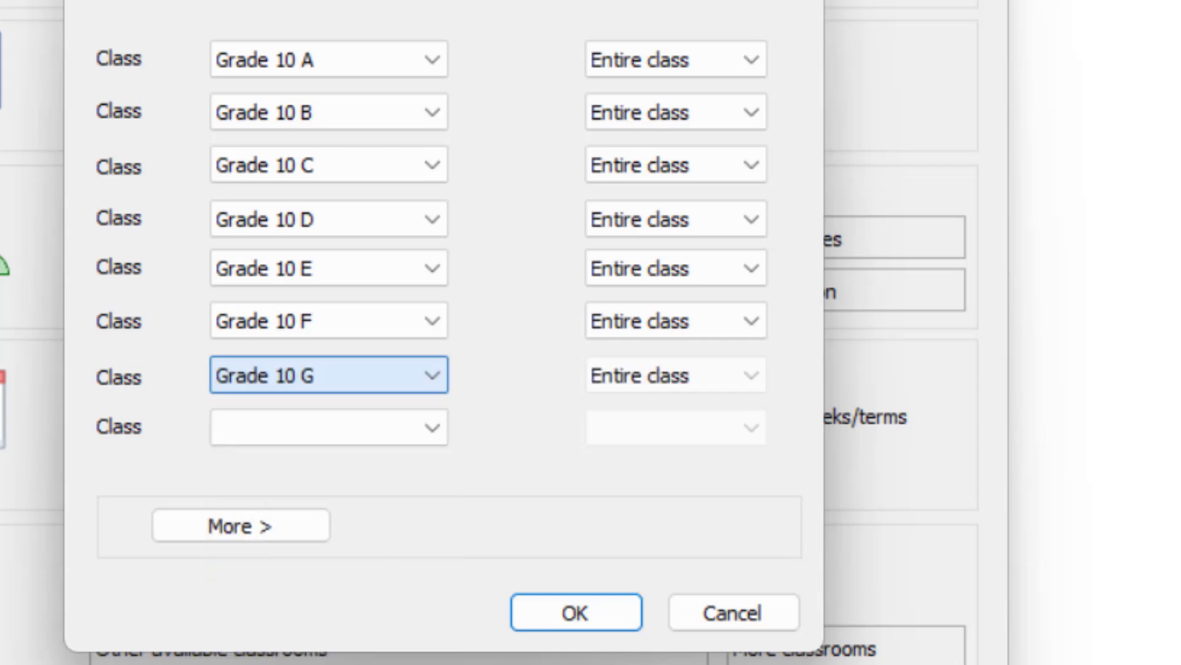
{"action": "left_click", "coordinate": [592, 611]}
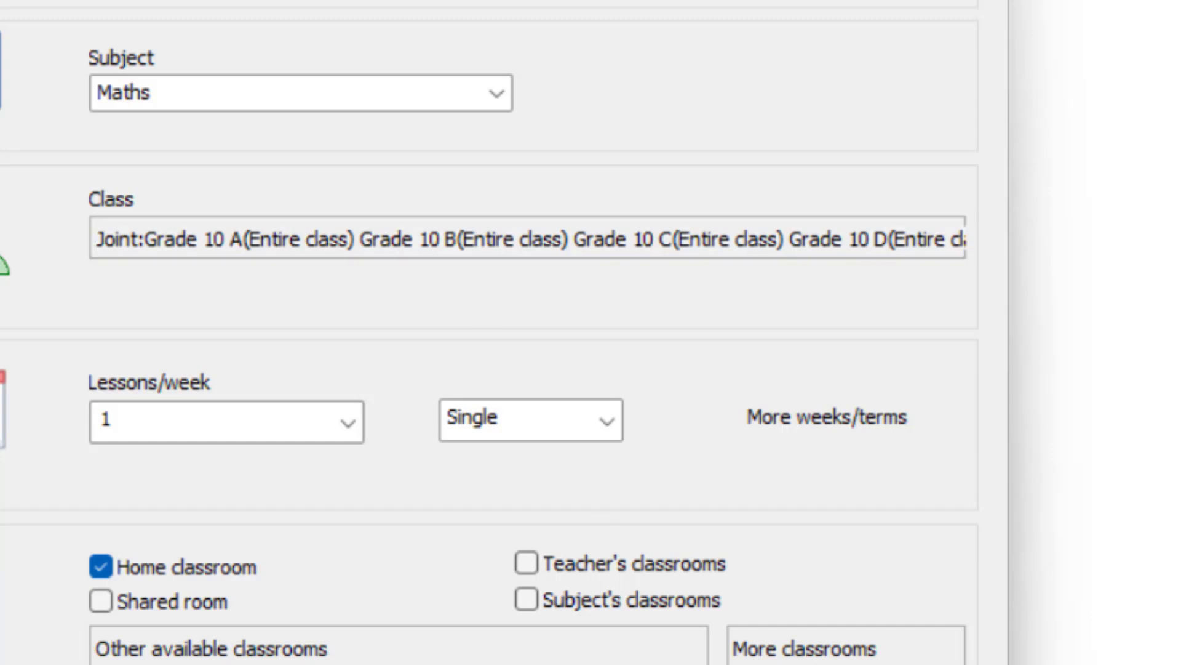
Set the joint Maths lesson to 5 single lessons per week, save it and close the lesson and class lists.
{"action": "left_click", "coordinate": [612, 423]}
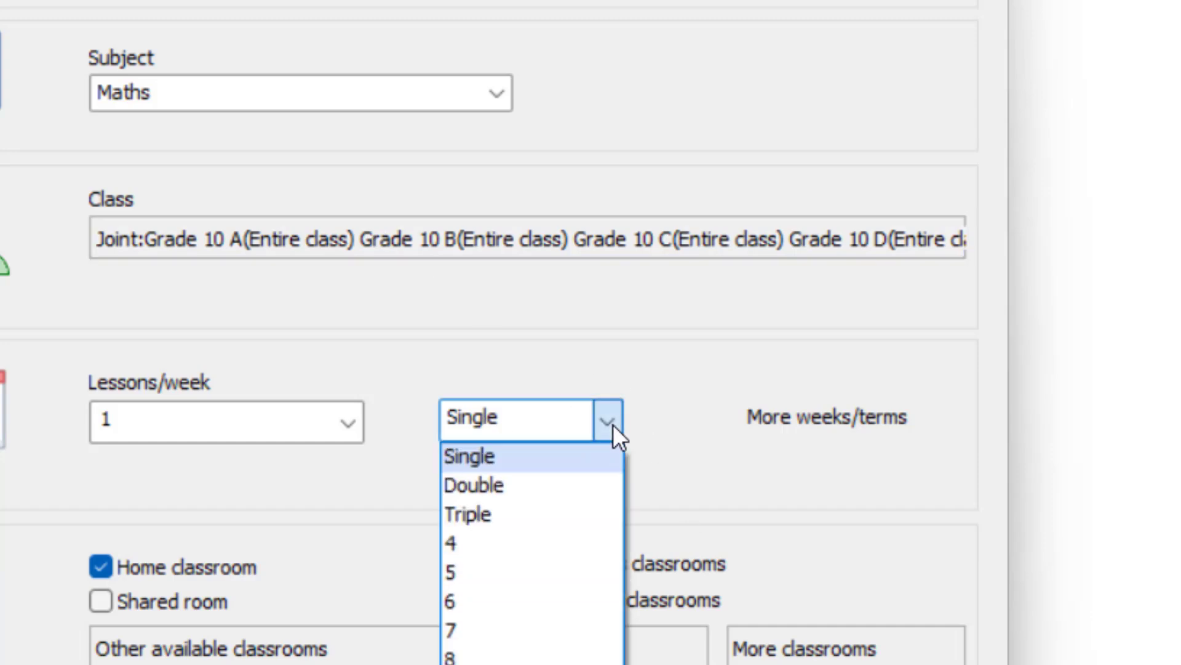
{"action": "left_click", "coordinate": [606, 423]}
{"action": "left_click", "coordinate": [349, 424]}
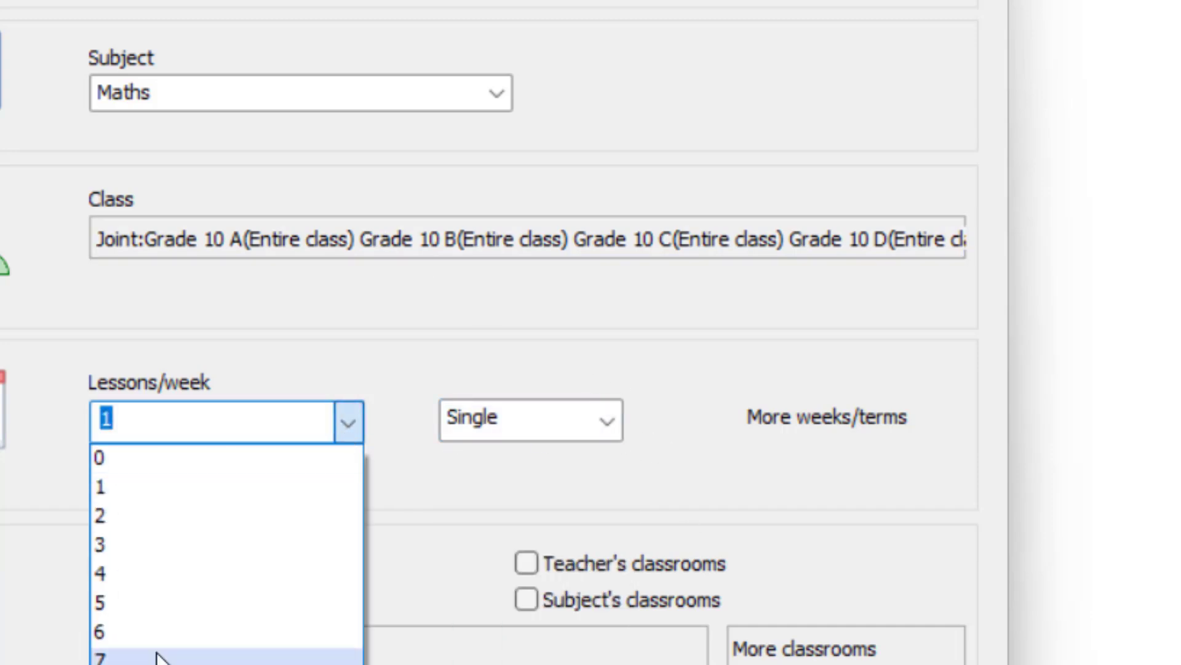
{"action": "left_click", "coordinate": [120, 602]}
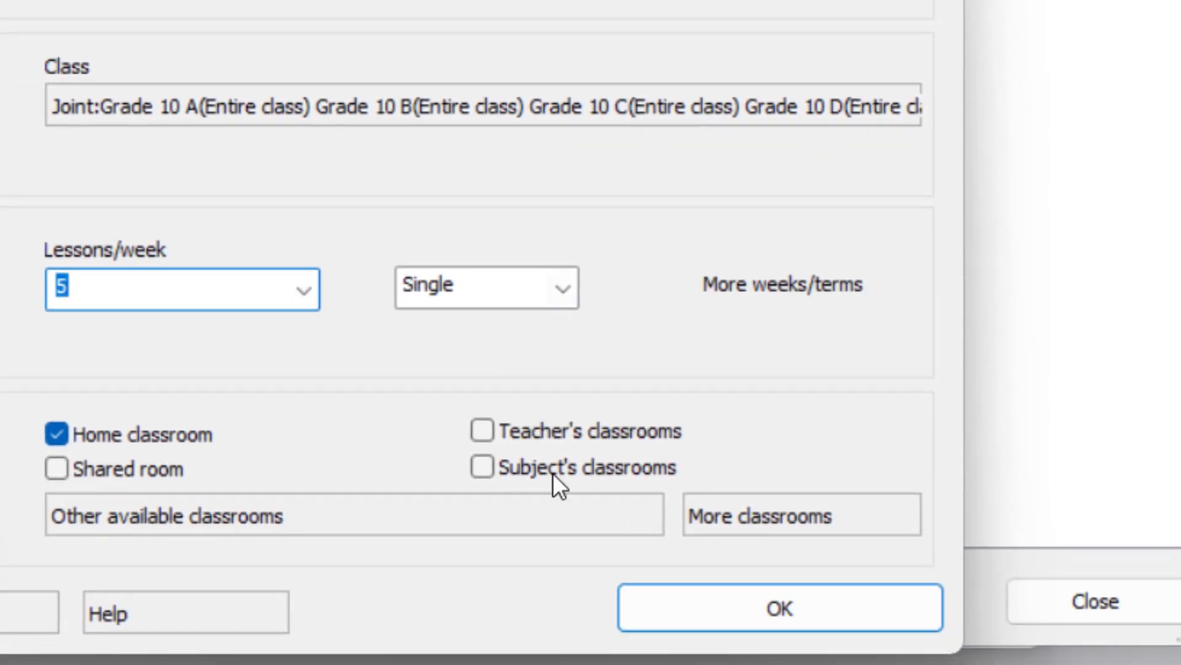
{"action": "left_click", "coordinate": [673, 614]}
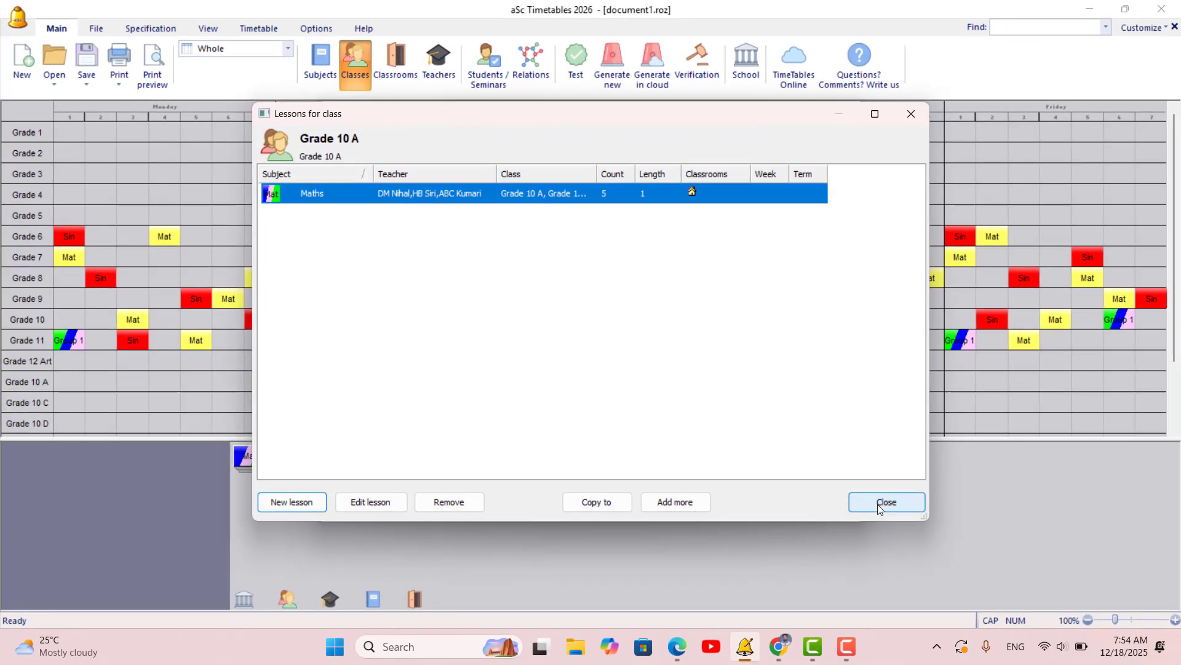
{"action": "left_click", "coordinate": [879, 503]}
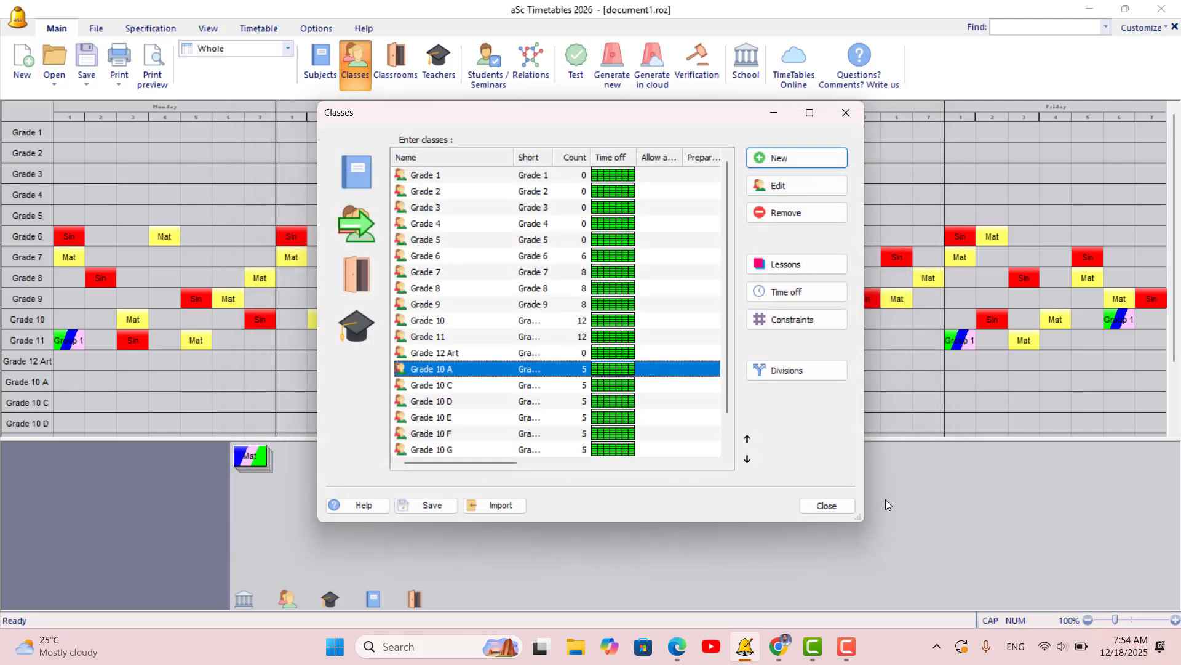
{"action": "left_click", "coordinate": [835, 507]}
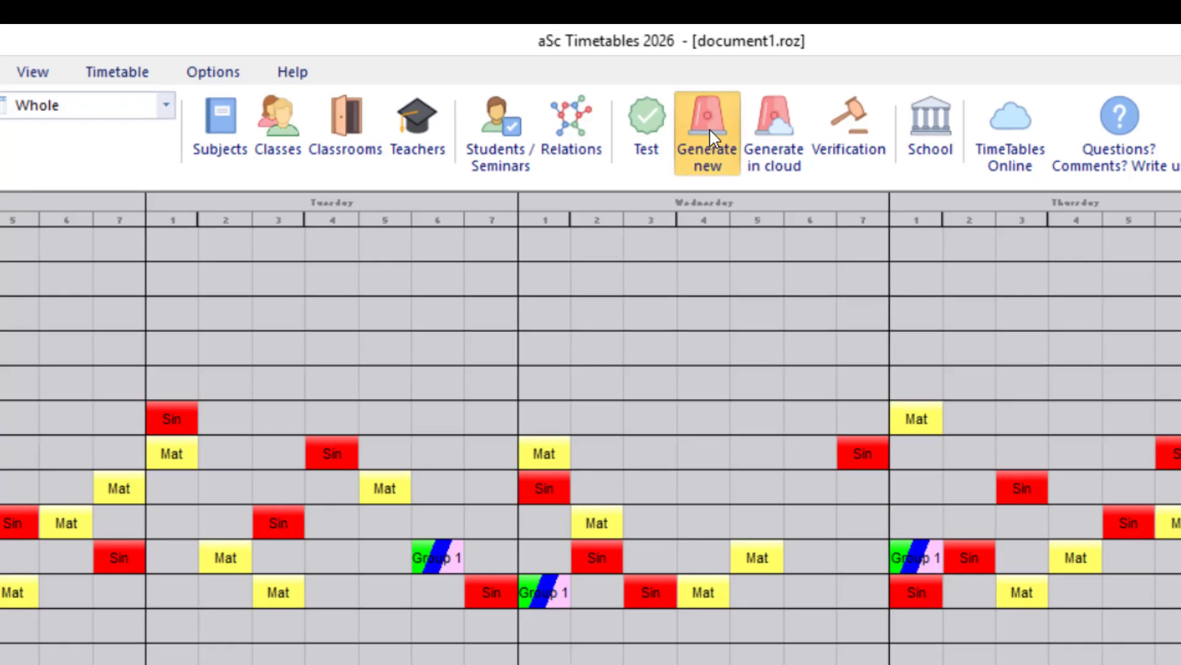
Generate a new timetable, dismiss the generation notices and check the Maths cards in the Grade 10 A to G rows.
{"action": "left_click", "coordinate": [709, 133]}
{"action": "left_click", "coordinate": [609, 393]}
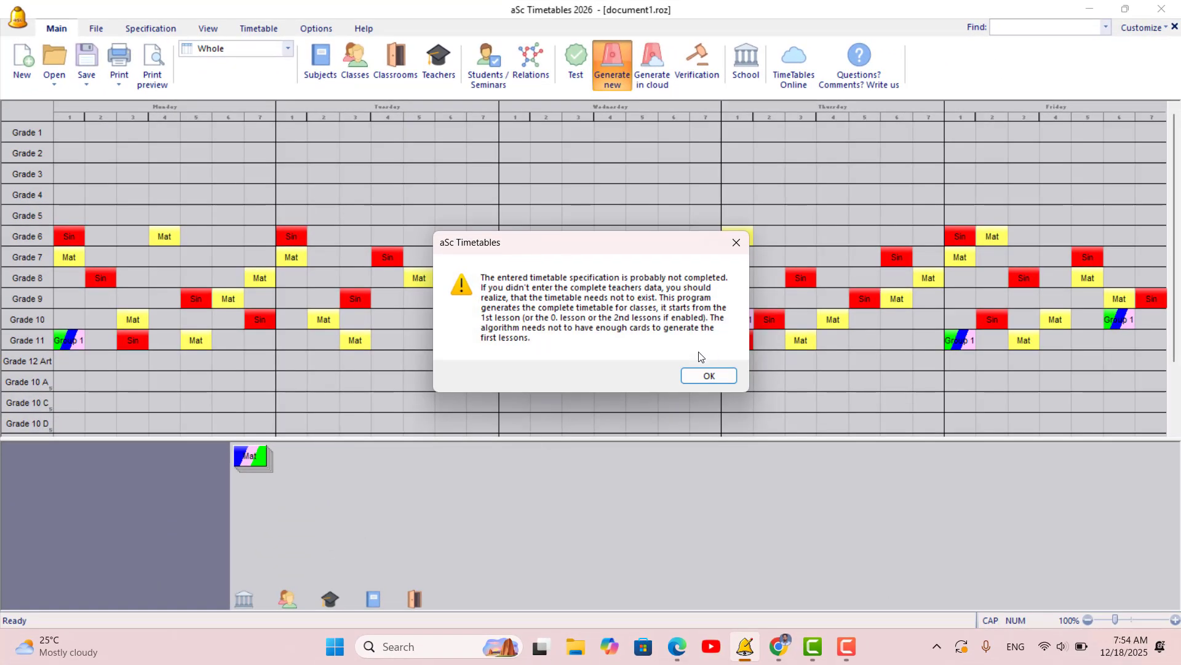
{"action": "left_click", "coordinate": [707, 375]}
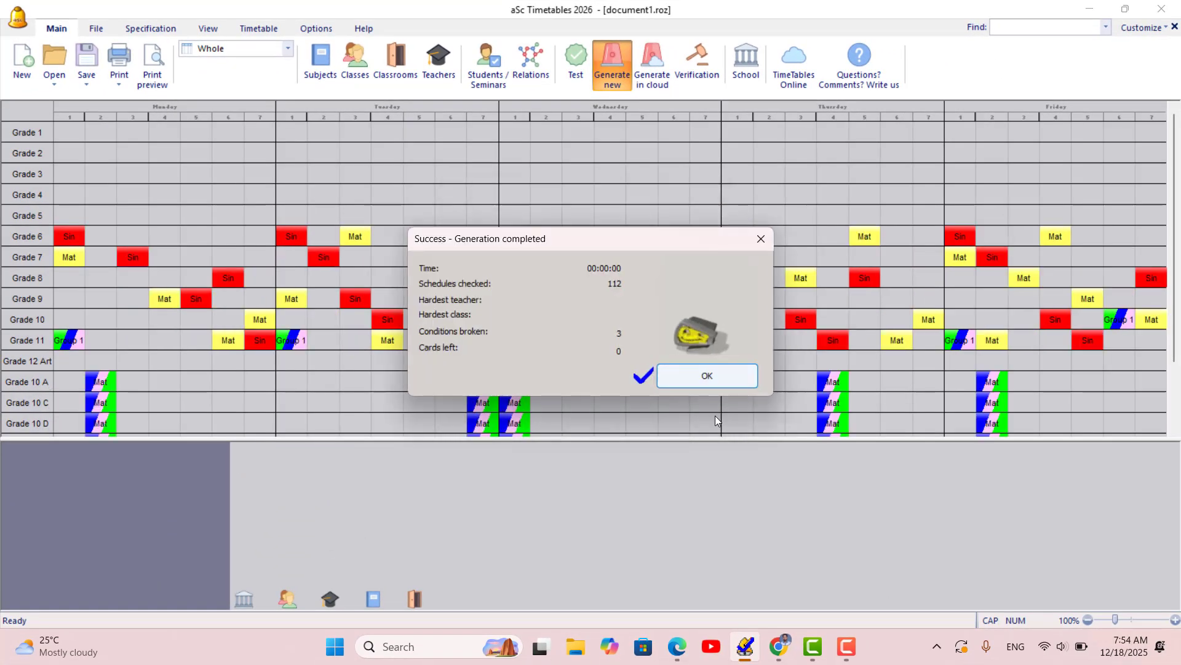
{"action": "left_click", "coordinate": [708, 377]}
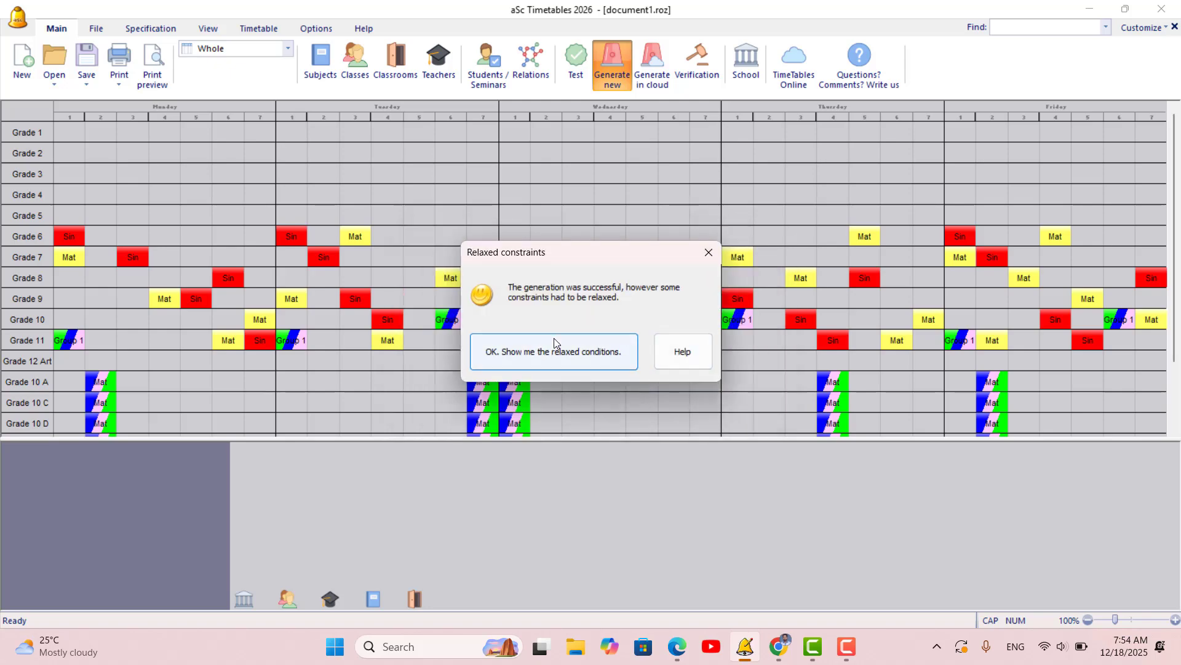
{"action": "left_click", "coordinate": [709, 252]}
{"action": "scroll", "coordinate": [527, 337], "scroll_direction": "down", "scroll_amount": 2}
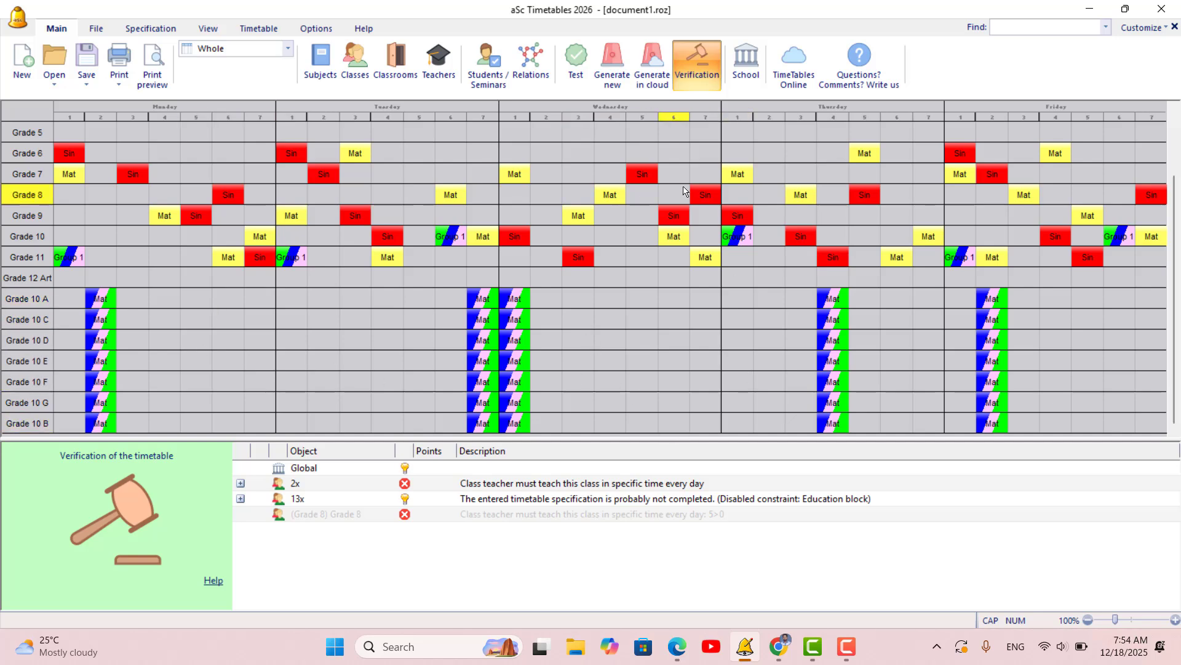
{"action": "left_click", "coordinate": [850, 657]}
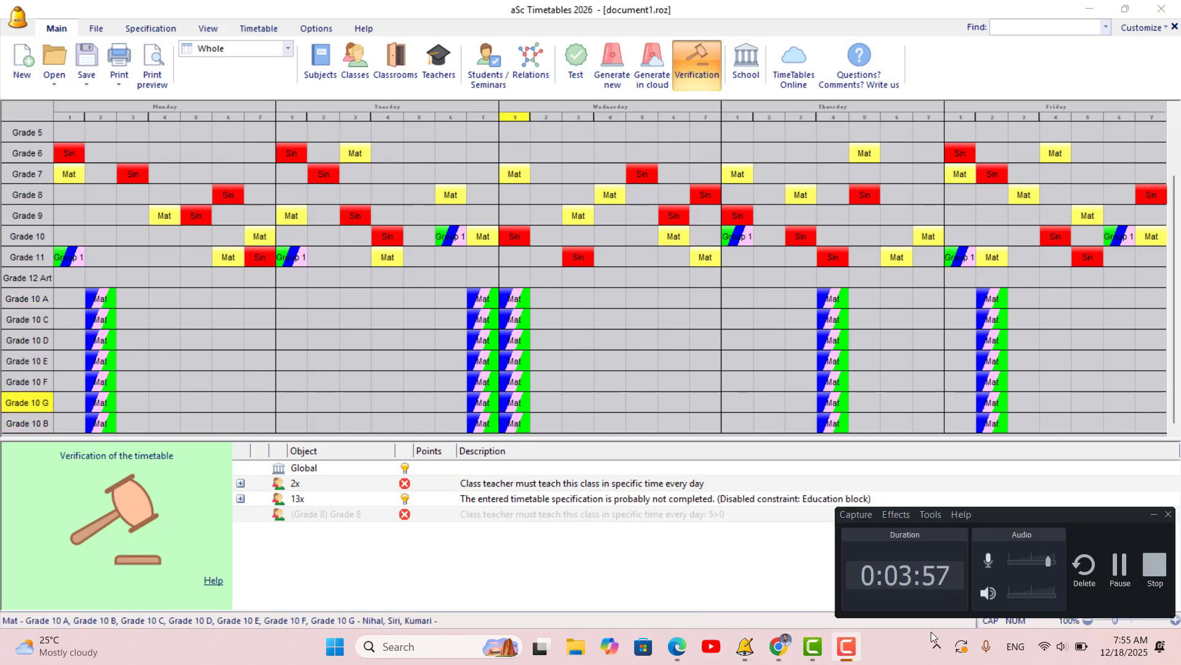